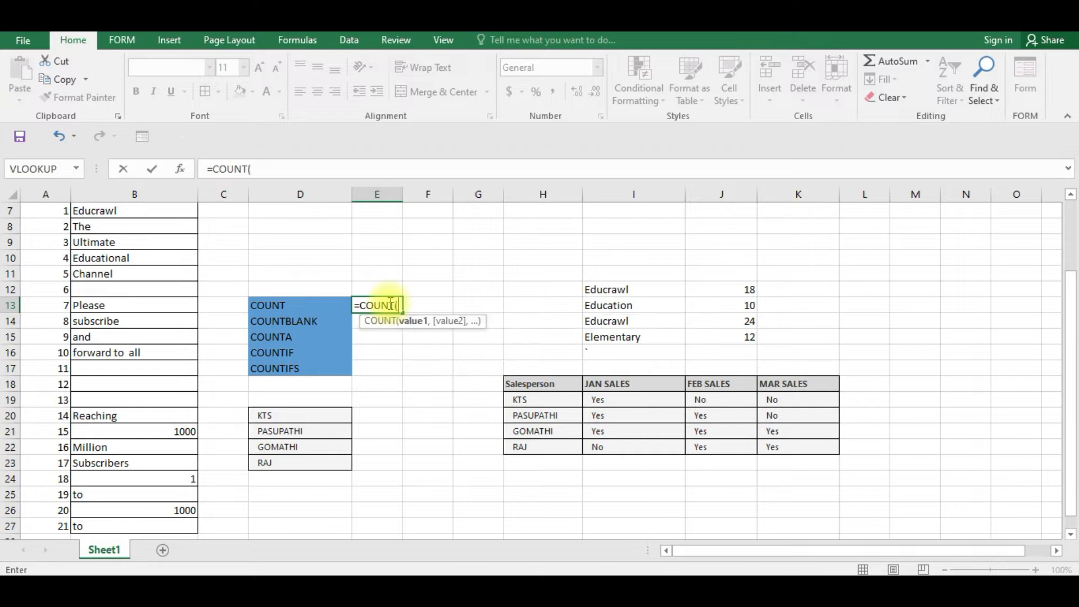
# Complete the COUNT formula in E13 with the range B7:B27 and check it against the numeric cells in column B.
pyautogui.moveTo(97, 210); pyautogui.dragTo(124, 523)
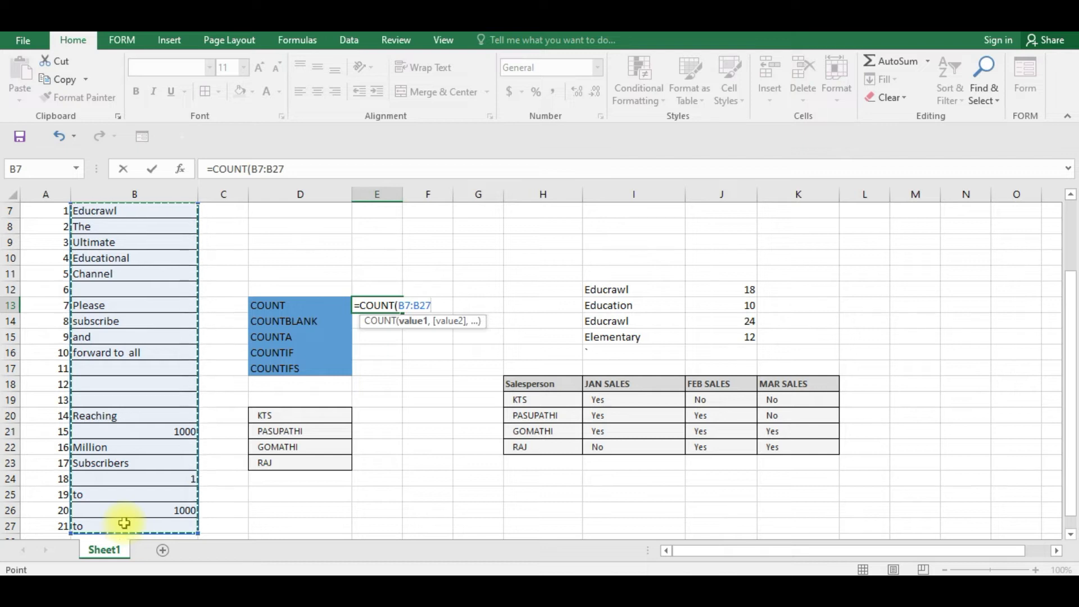
pyautogui.write(')')
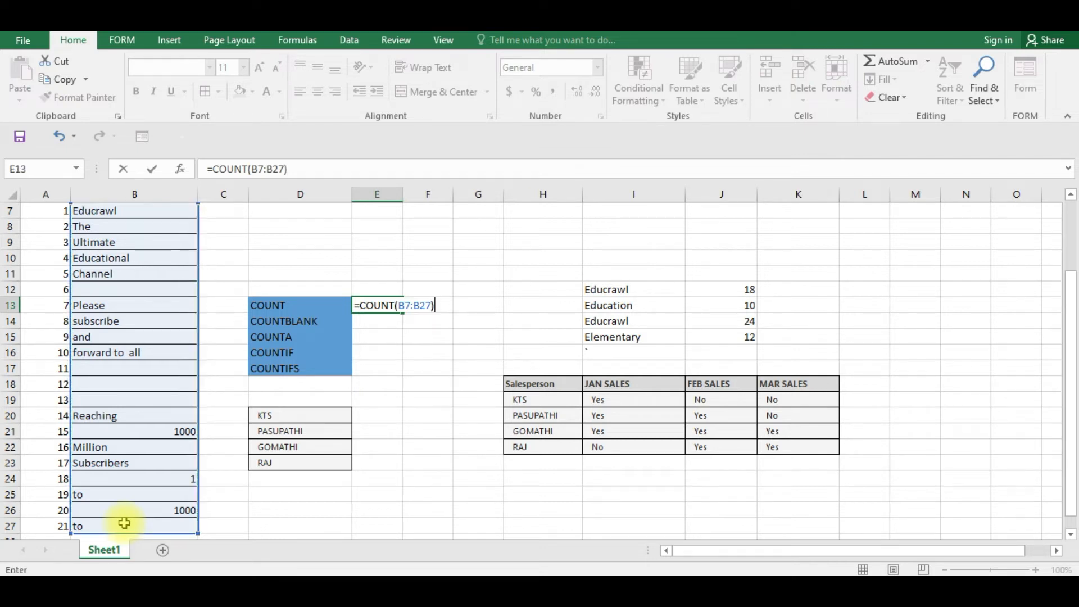
pyautogui.press('Return')
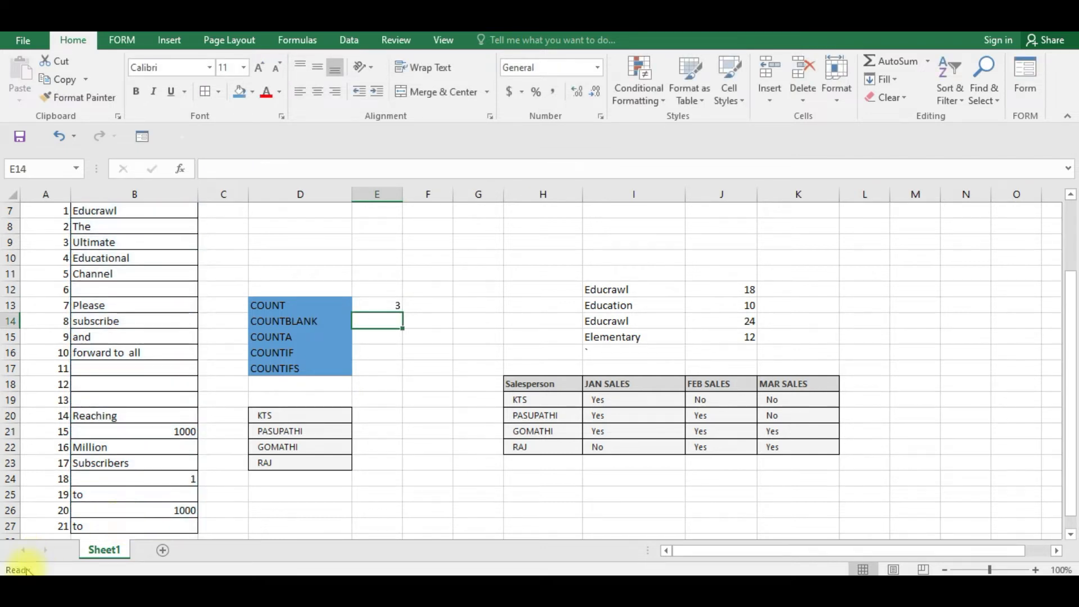
pyautogui.click(391, 305)
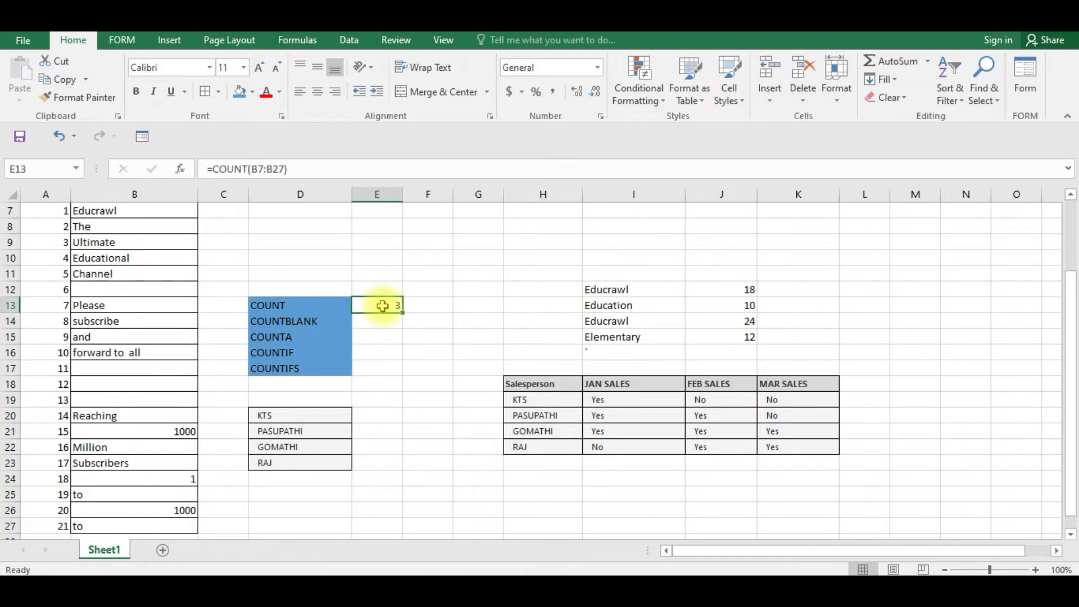
pyautogui.click(168, 433)
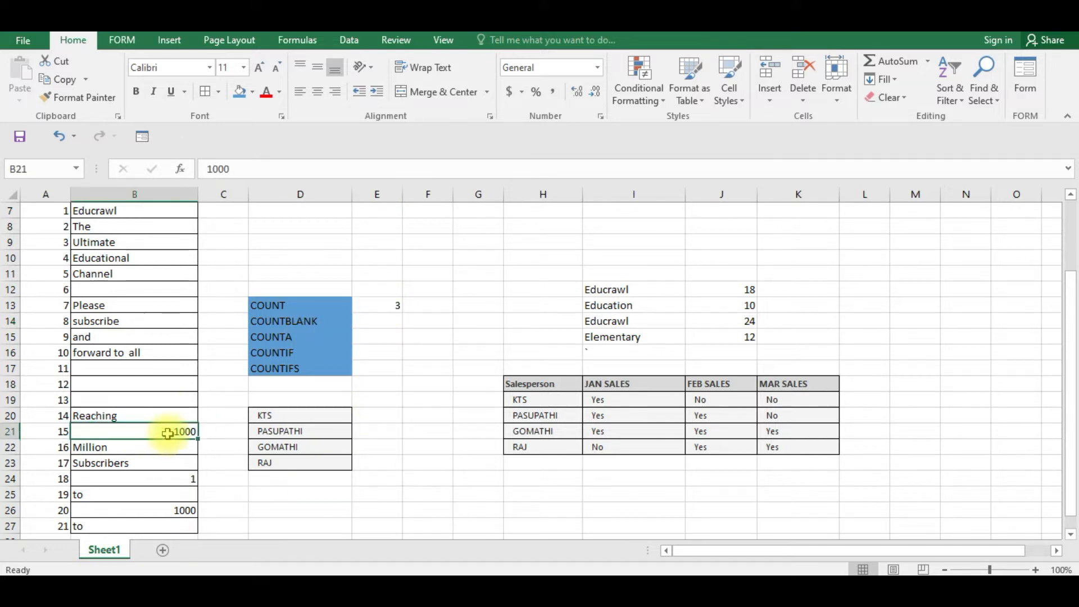
pyautogui.click(173, 478)
pyautogui.click(180, 510)
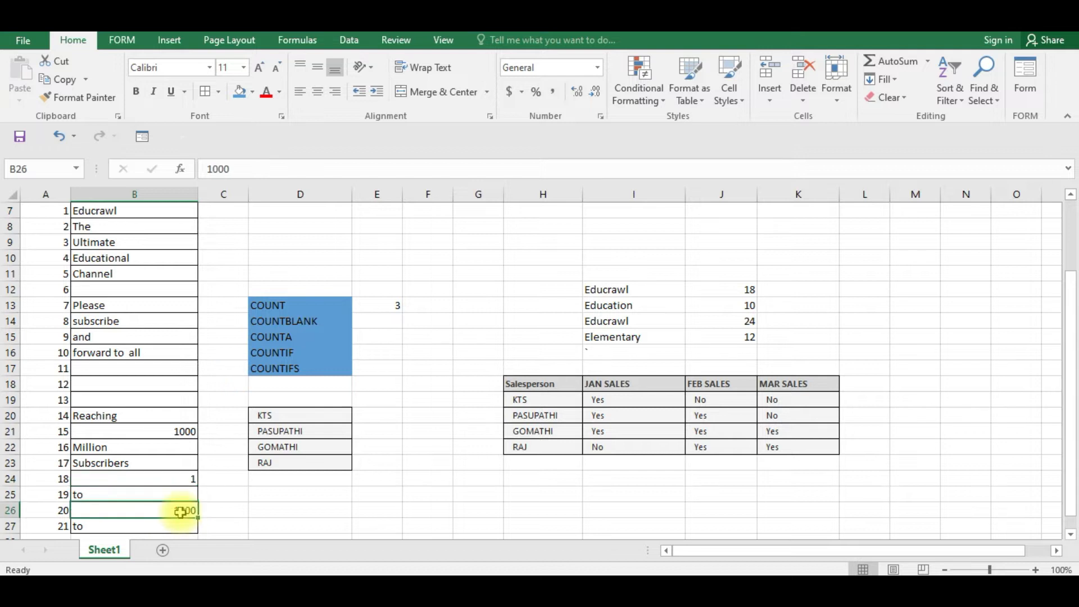
# Label the COUNT result by entering "Numerical Count" in F13, and review the formula in E13.
pyautogui.click(419, 305)
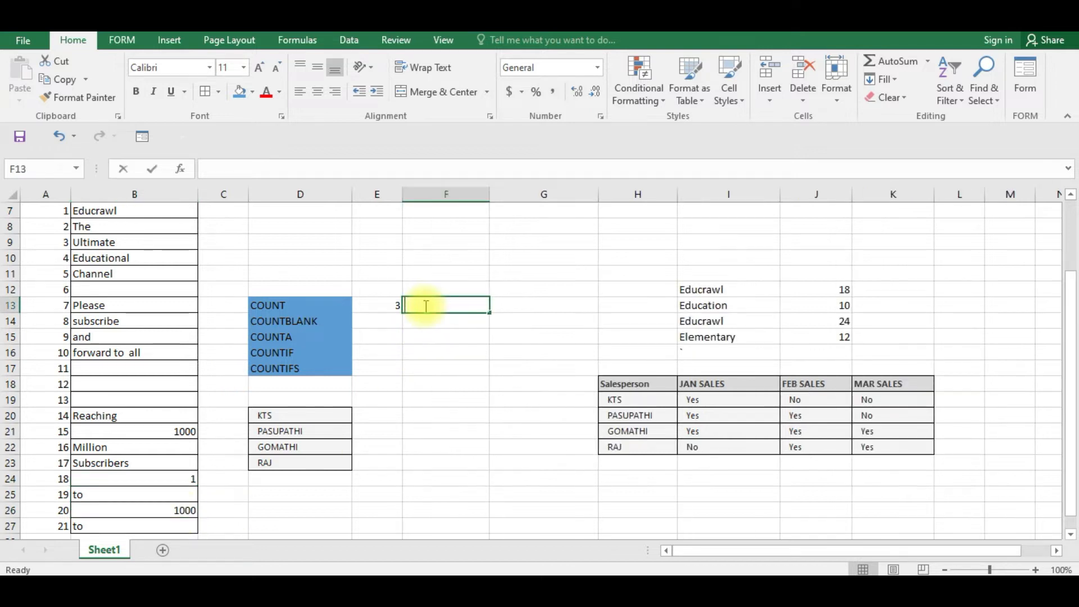
pyautogui.write('Nume')
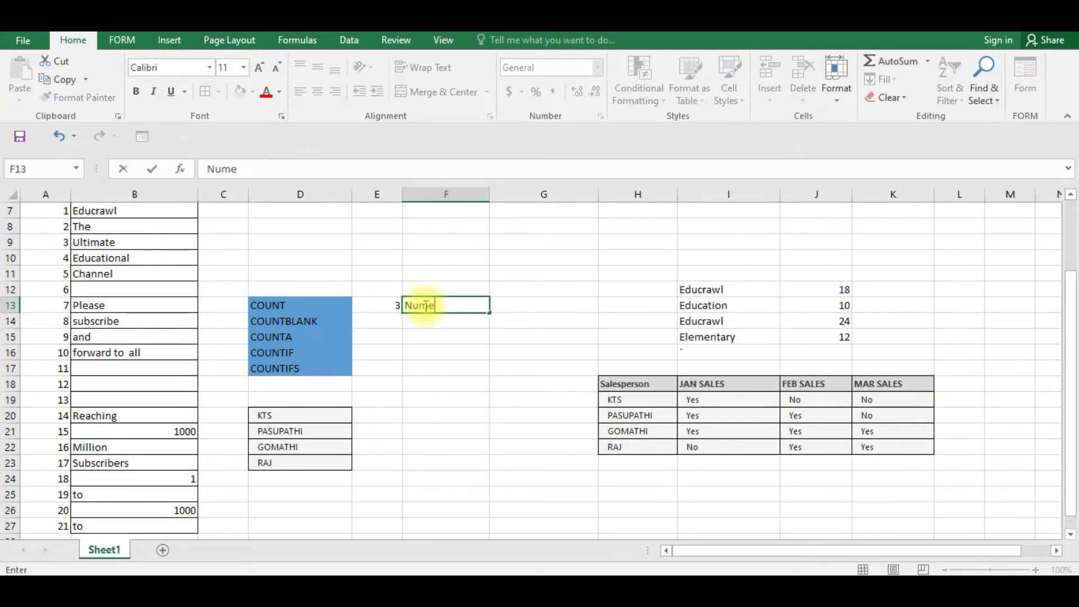
pyautogui.write('rical Count')
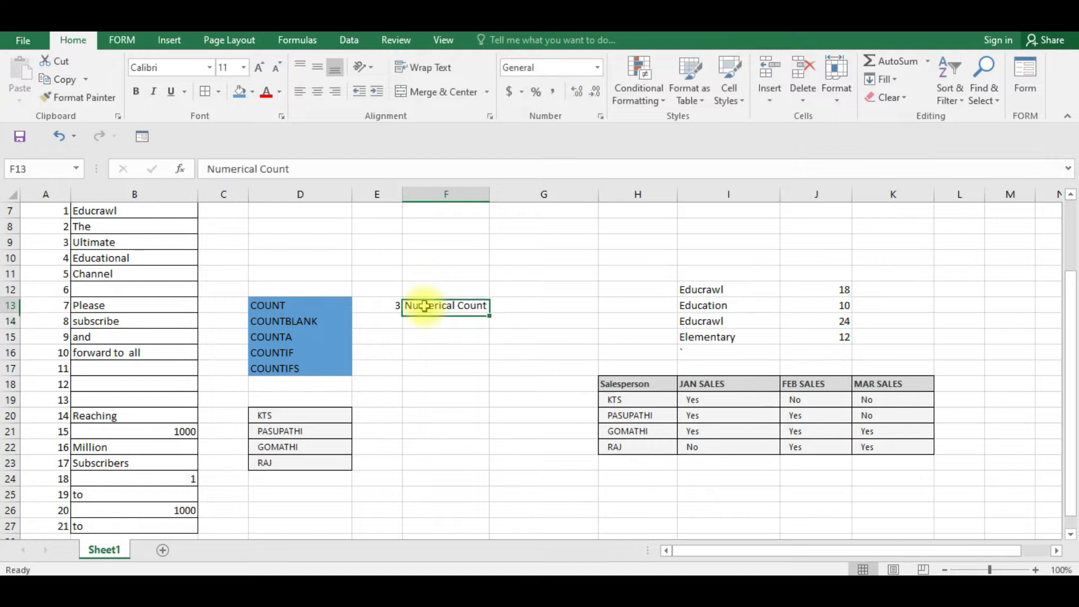
pyautogui.click(369, 304)
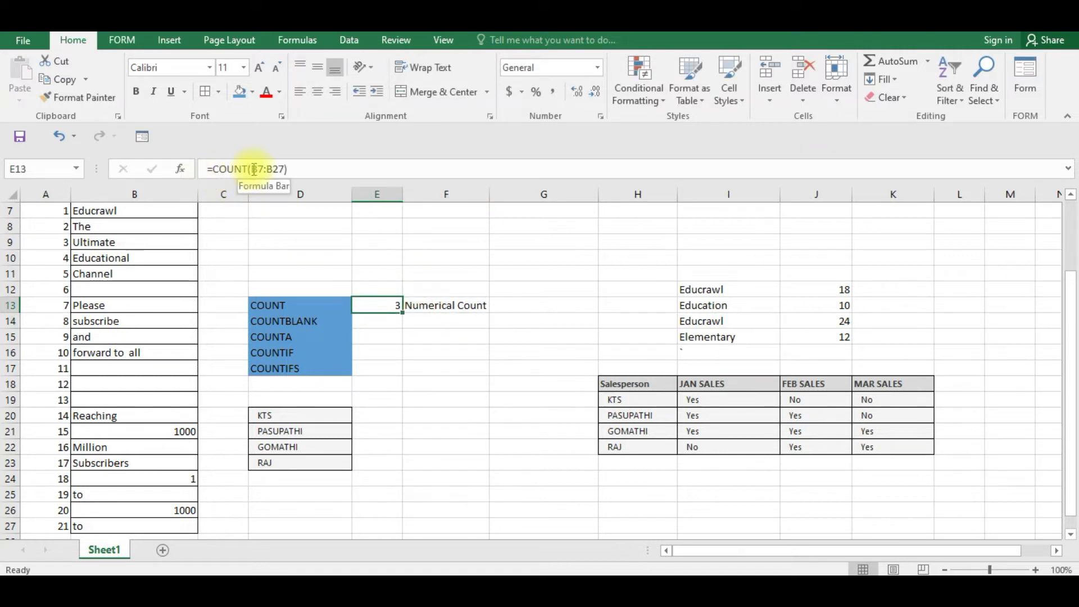
# Enter a COUNTBLANK formula for B7:B27 in E14 and check it against the empty cells in column B.
pyautogui.click(384, 327)
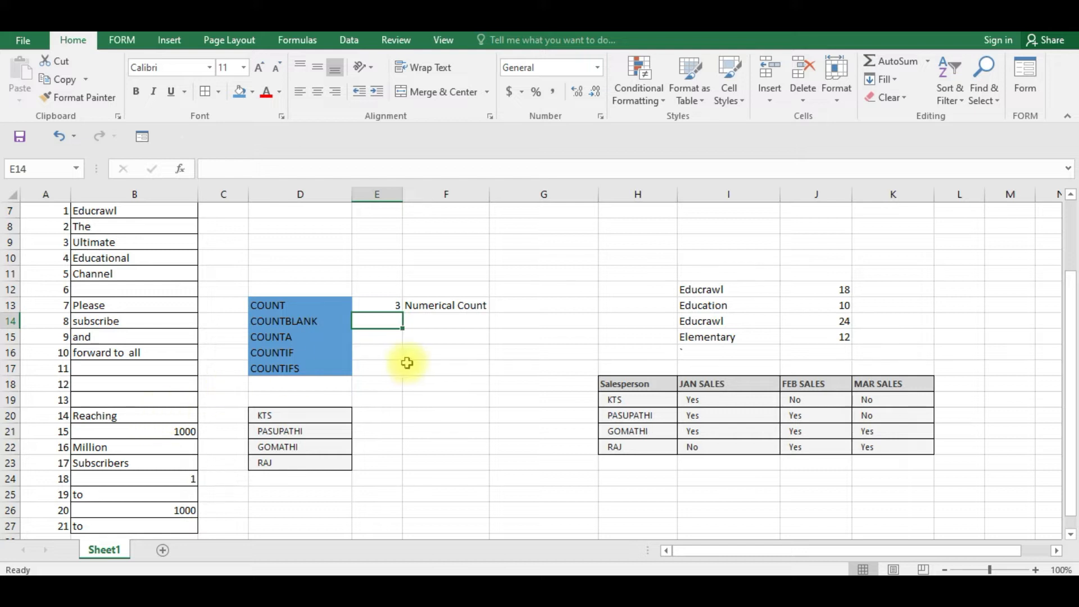
pyautogui.write('=')
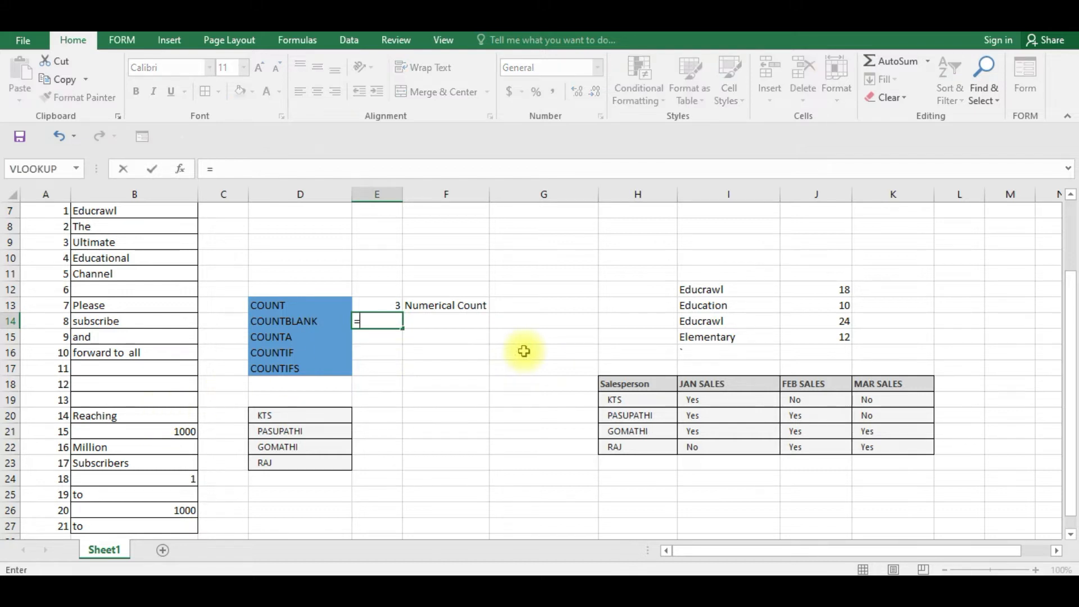
pyautogui.write('countb')
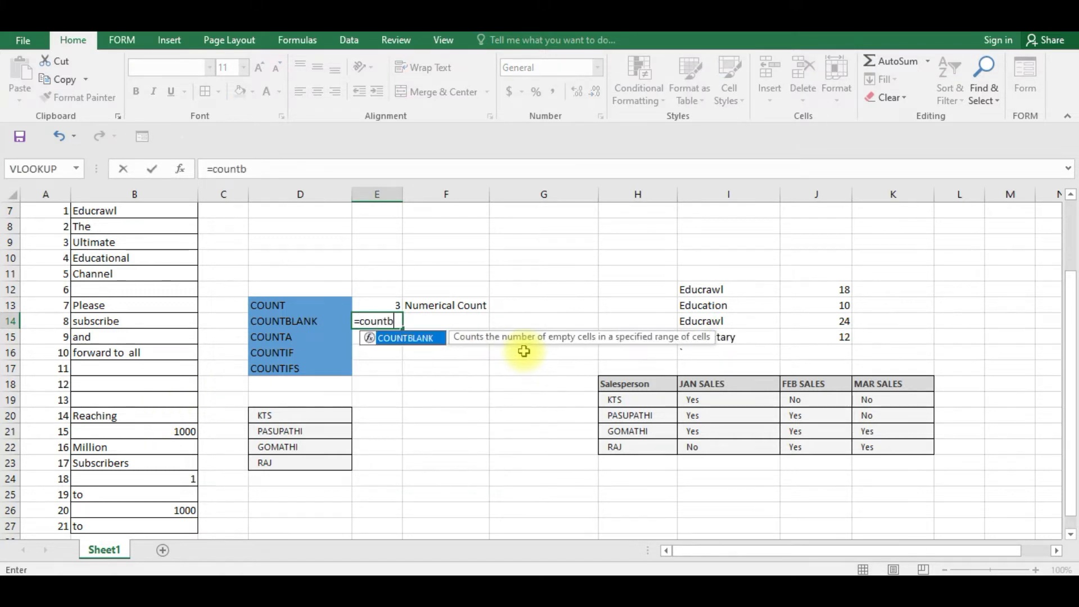
pyautogui.write('lank(')
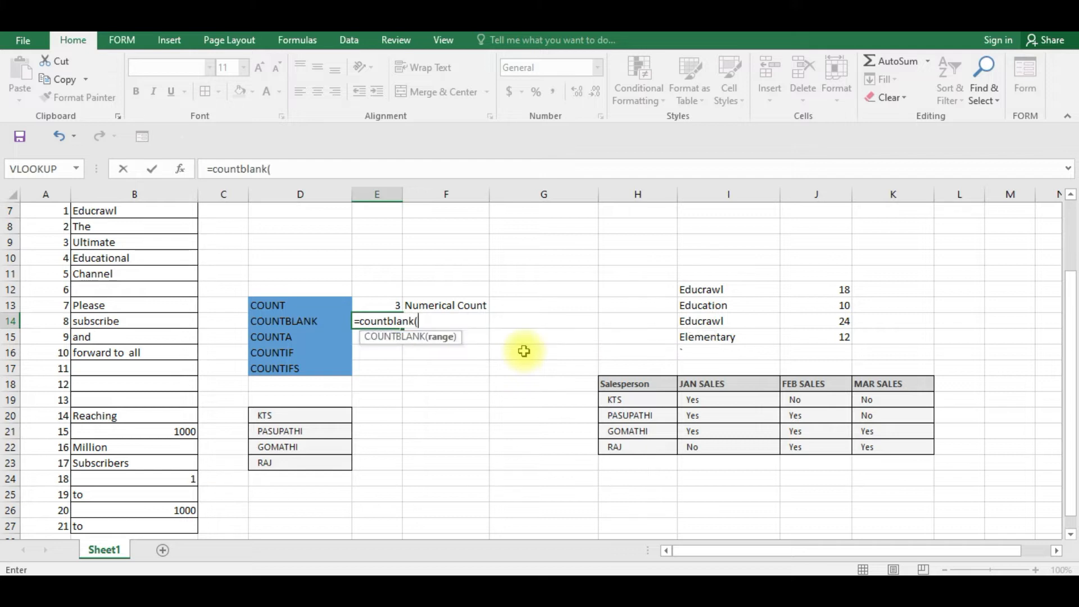
pyautogui.moveTo(130, 211); pyautogui.dragTo(125, 523)
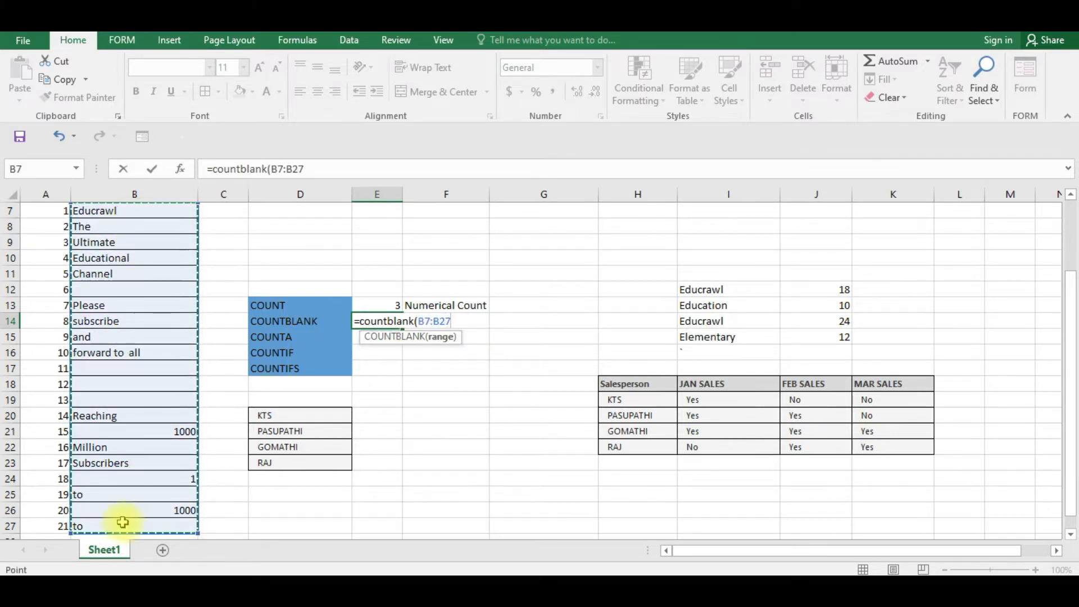
pyautogui.write(')')
pyautogui.press('Return')
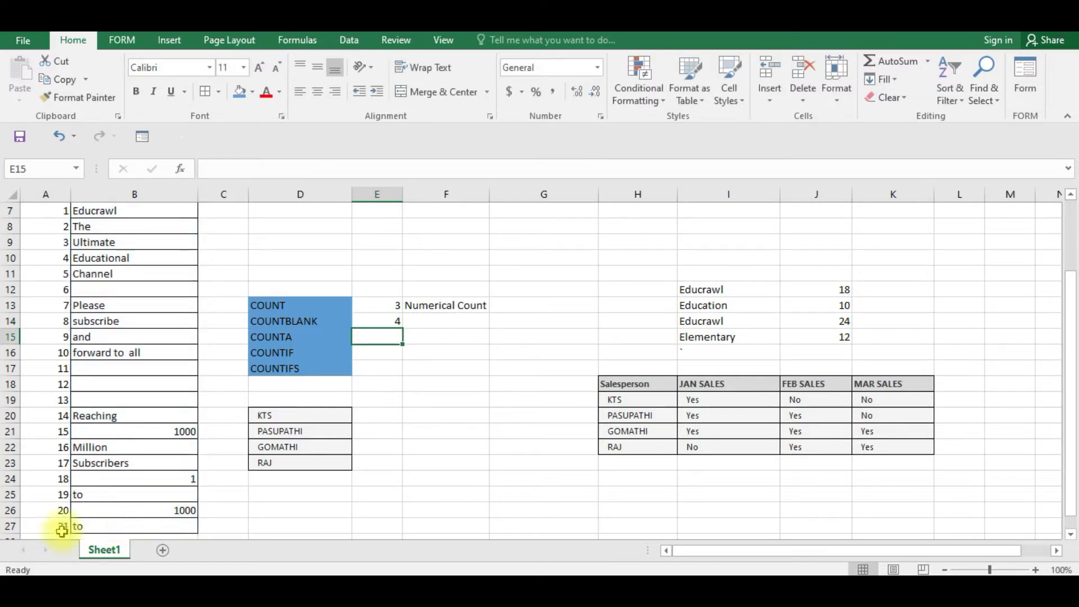
pyautogui.click(361, 318)
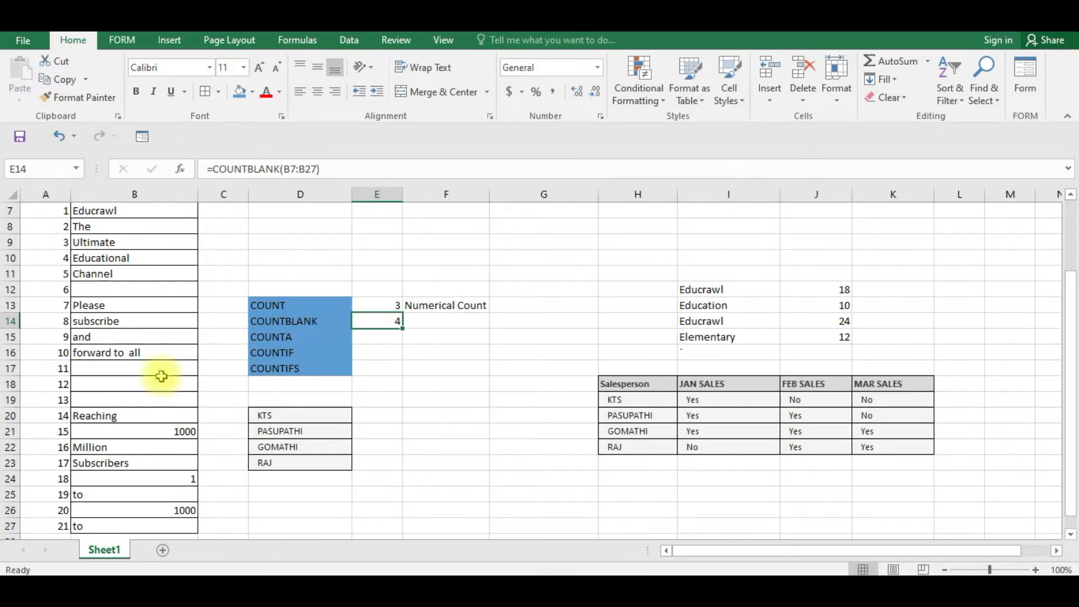
pyautogui.click(140, 289)
pyautogui.click(133, 367)
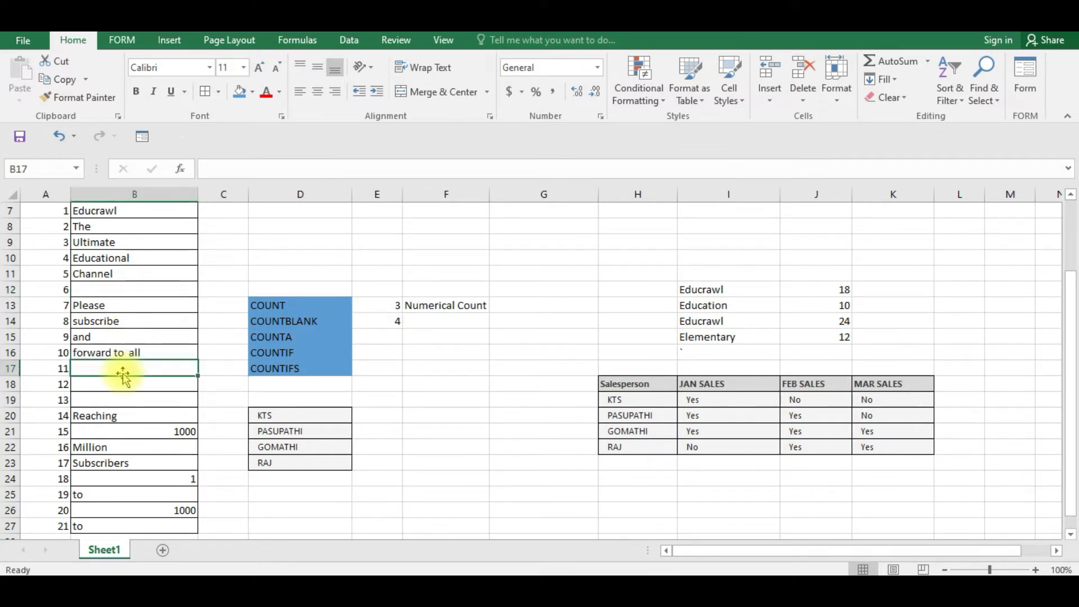
pyautogui.click(124, 385)
pyautogui.click(126, 399)
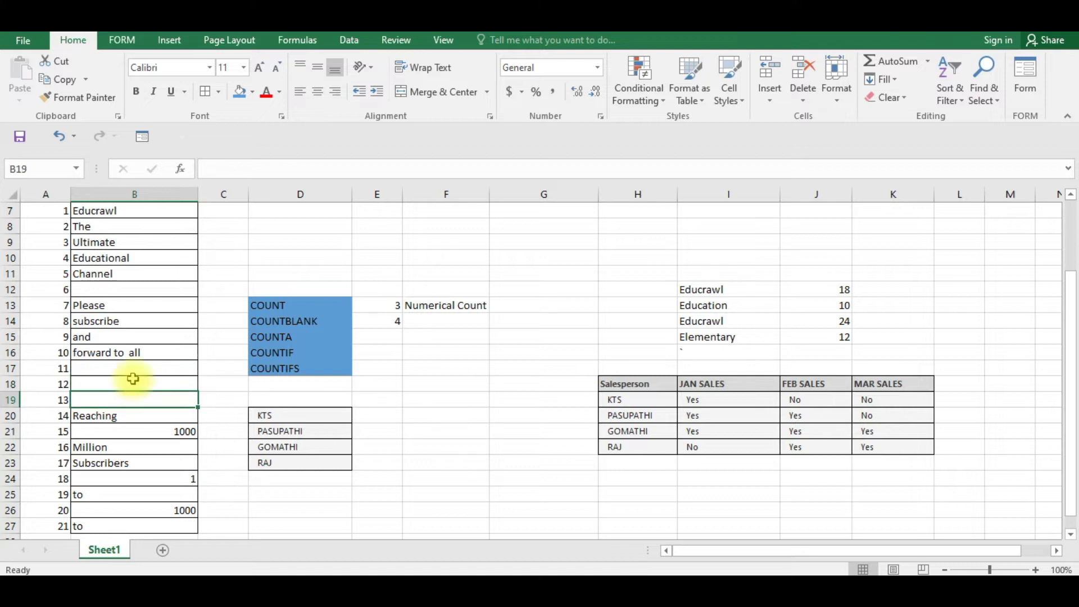
# Label the COUNTBLANK result by entering "Blank Cells" in F14.
pyautogui.click(445, 324)
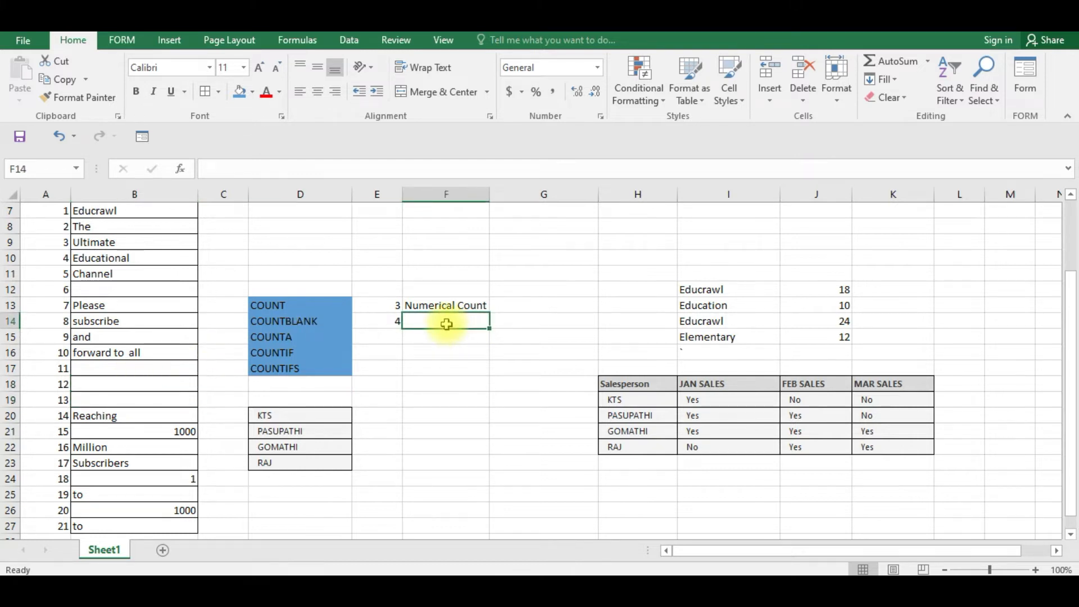
pyautogui.write('Blank Cells')
pyautogui.press('Return')
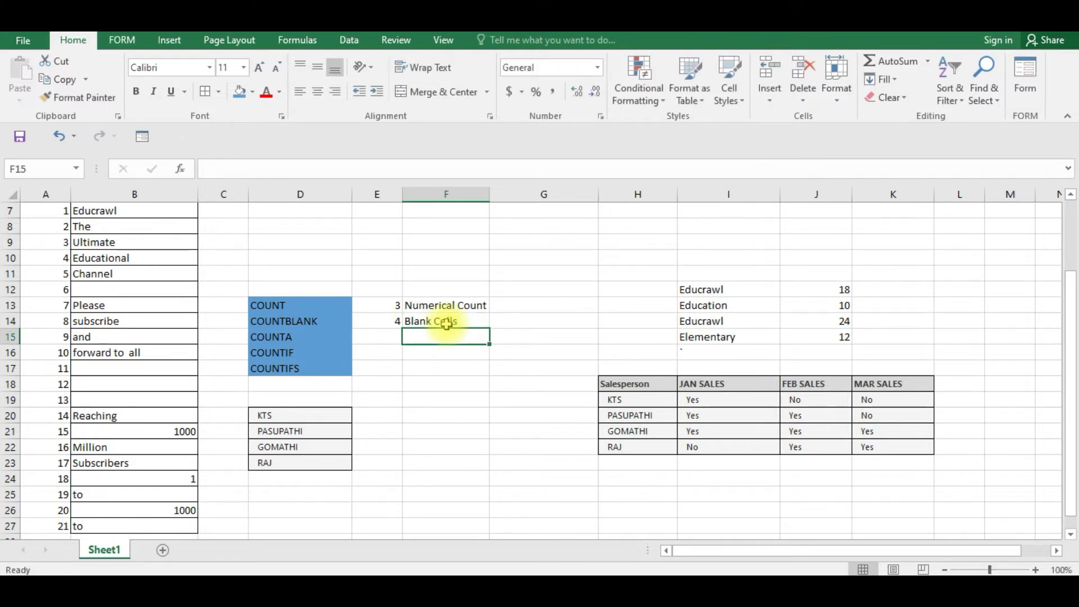
# Enter a COUNTA formula for B7:B27 in E15 and check it against that range in column B.
pyautogui.click(380, 337)
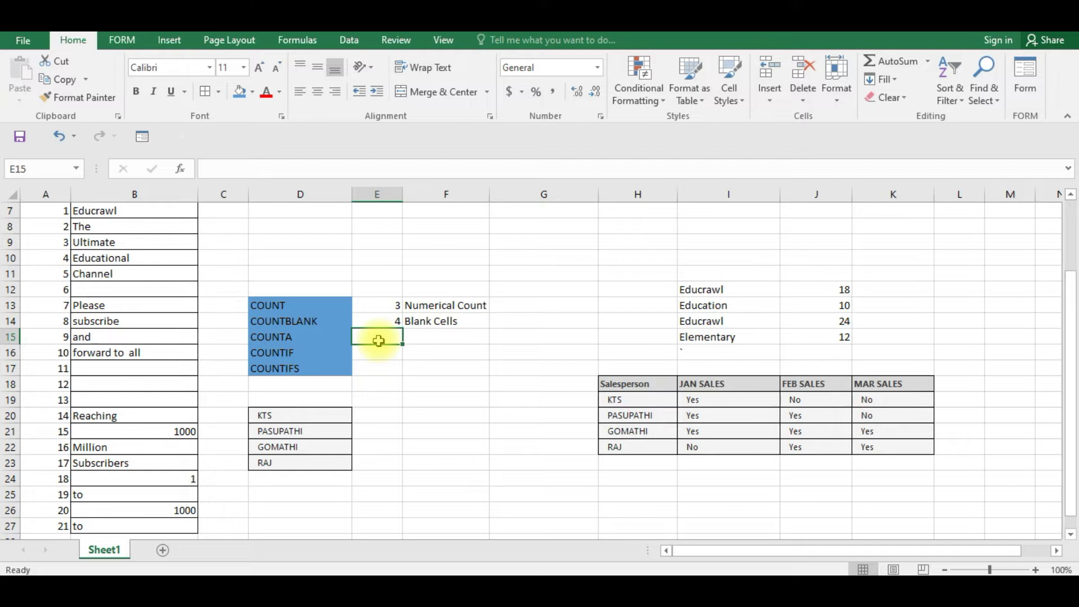
pyautogui.write('=co')
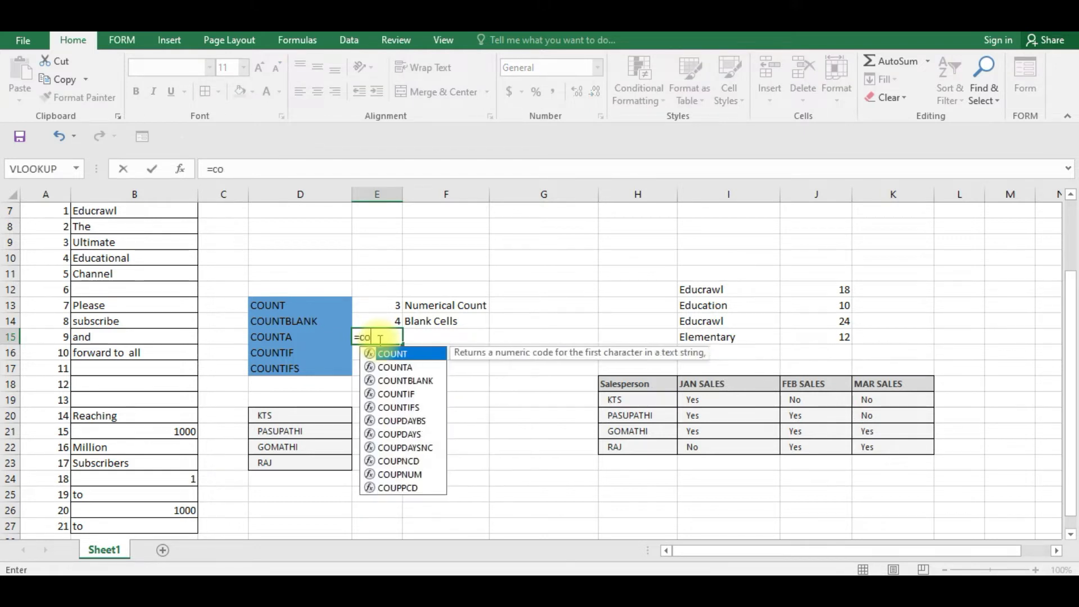
pyautogui.write('unta(')
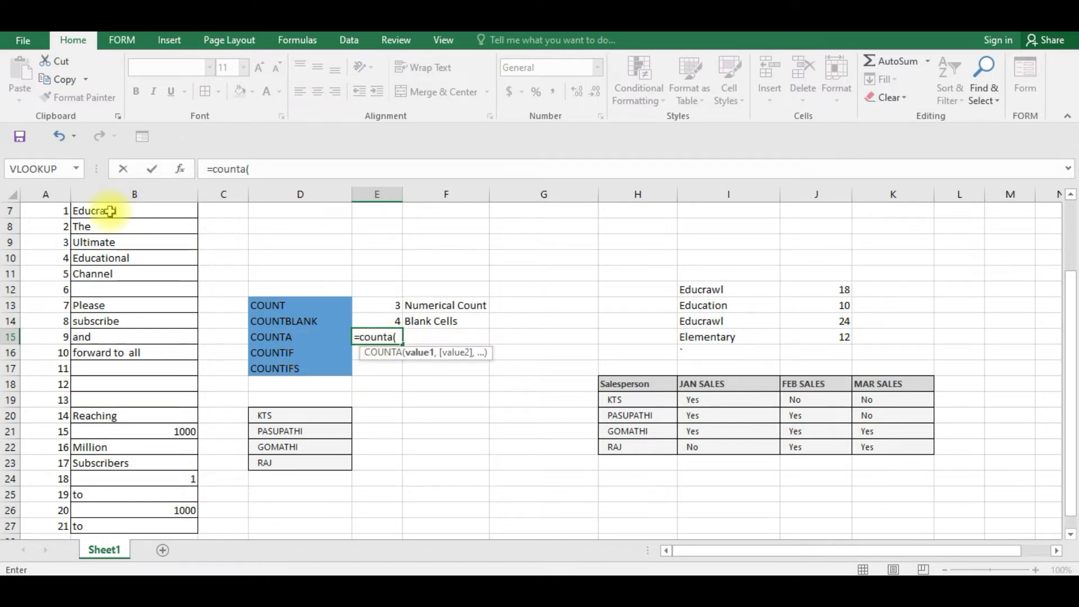
pyautogui.moveTo(110, 211); pyautogui.dragTo(113, 521)
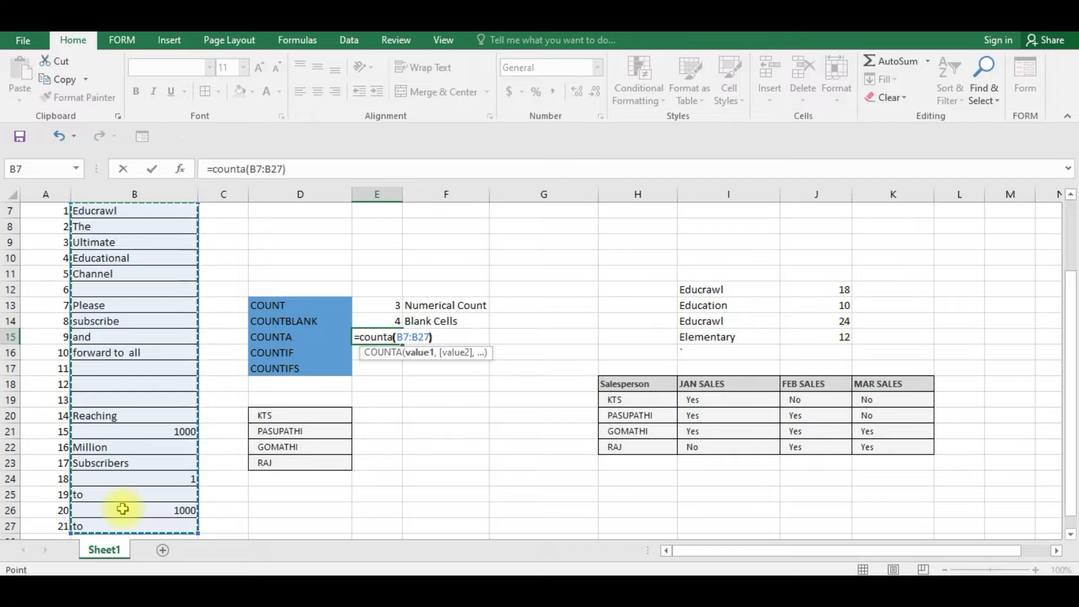
pyautogui.write(')')
pyautogui.press('Return')
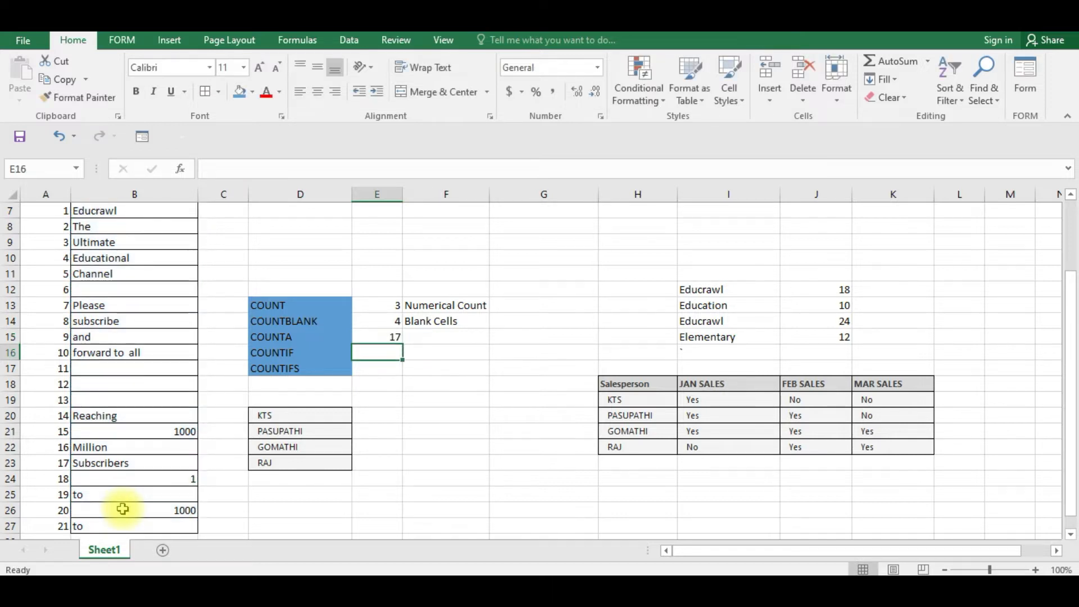
pyautogui.click(385, 337)
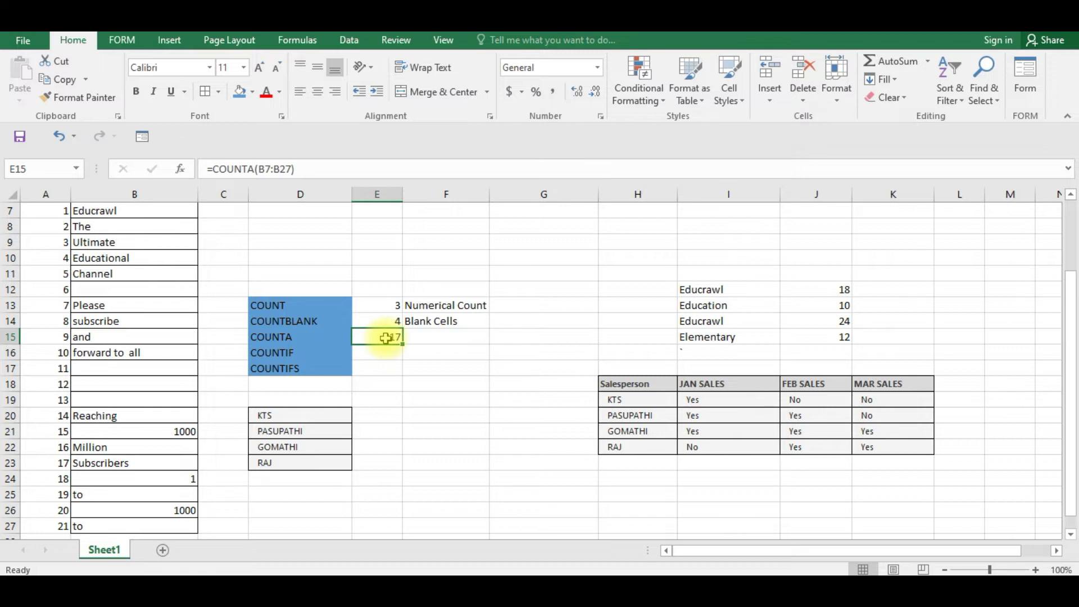
pyautogui.moveTo(121, 212); pyautogui.dragTo(103, 527)
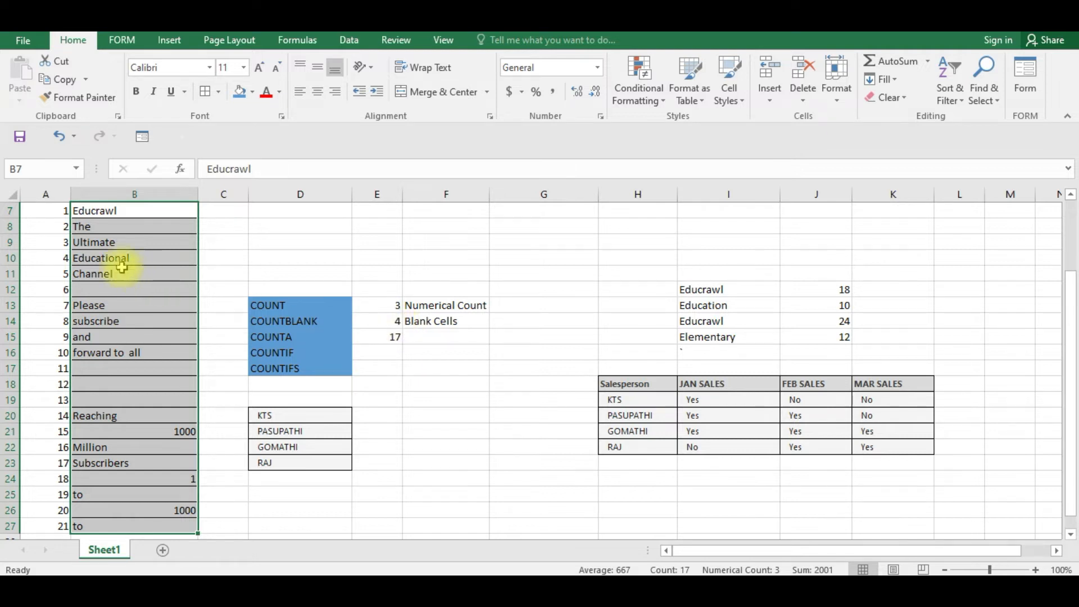
# Label the COUNTA result by entering "Non Blank Cell" in F15, and review the formula in E15.
pyautogui.click(426, 332)
pyautogui.write('Non B')
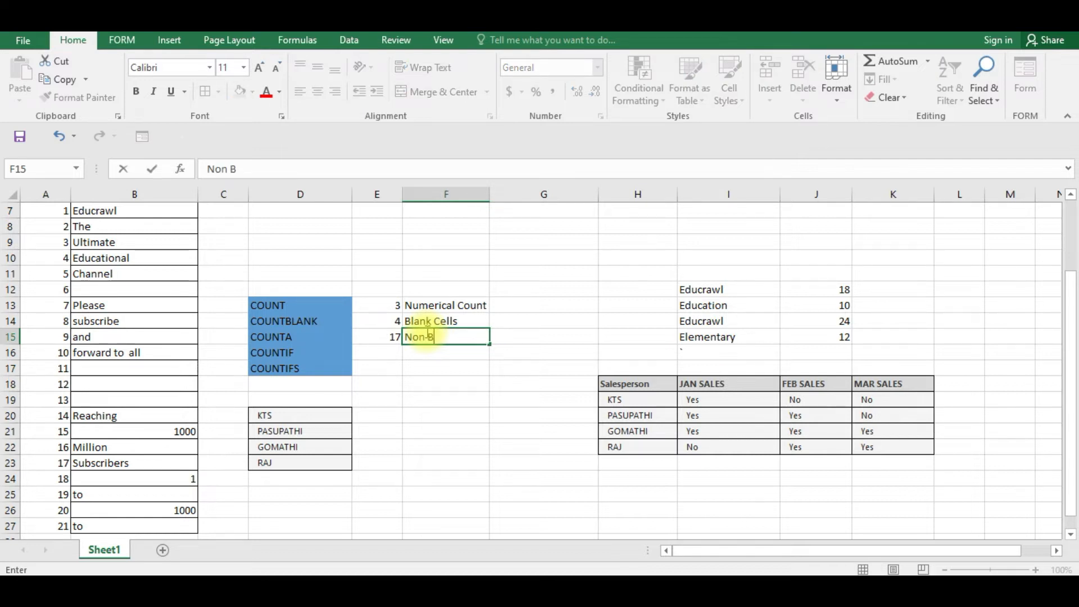
pyautogui.write('lank Cell')
pyautogui.click(987, 575)
pyautogui.click(379, 336)
pyautogui.click(379, 336)
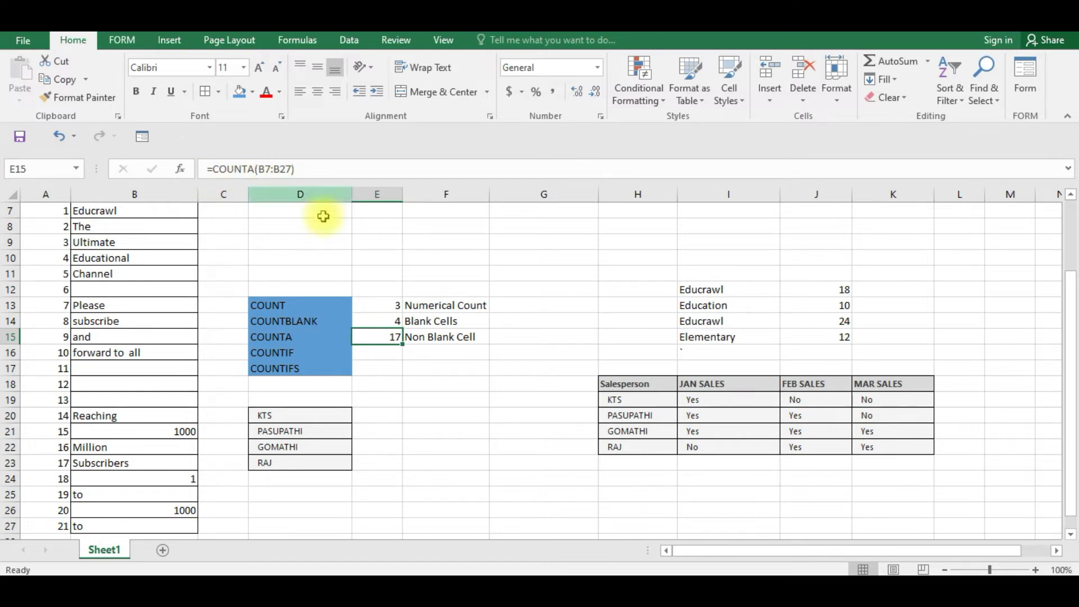
# Enter a COUNTIF formula in E16 that counts the cells in B7:B27 matching "to".
pyautogui.click(379, 352)
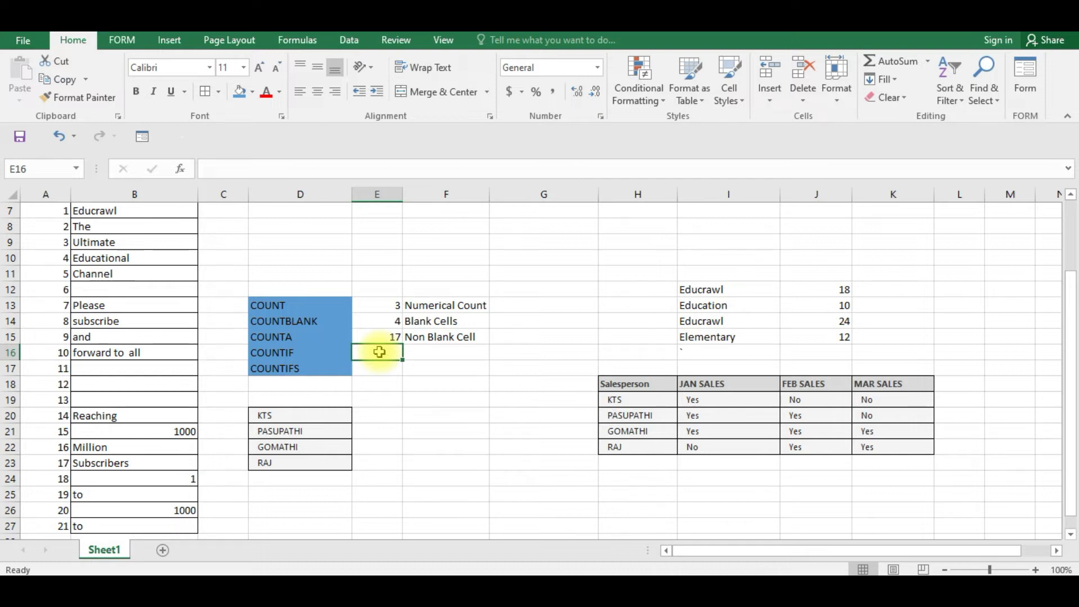
pyautogui.write('=')
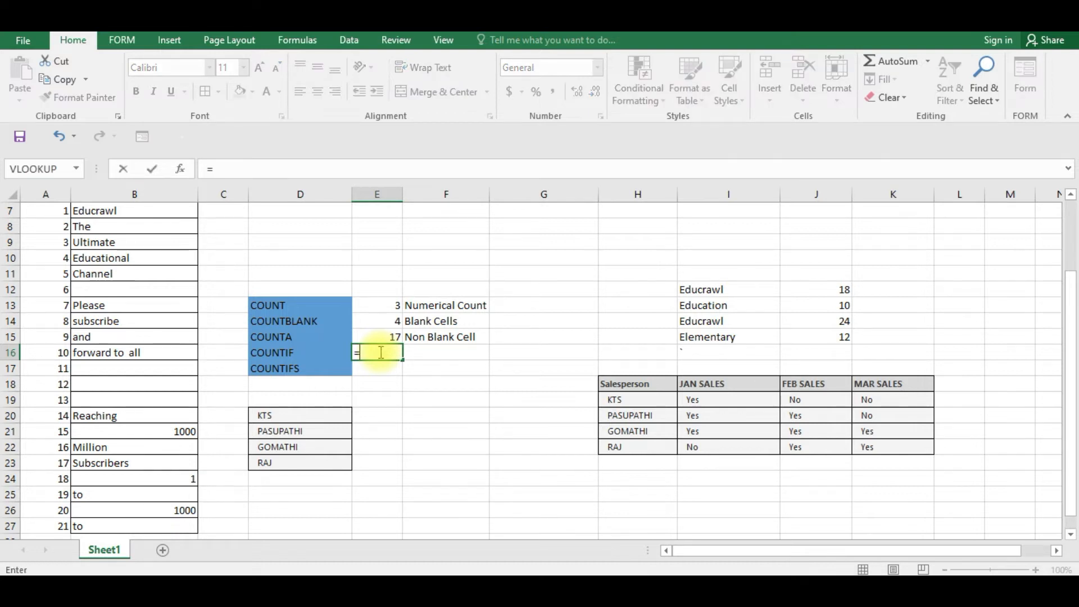
pyautogui.write('count')
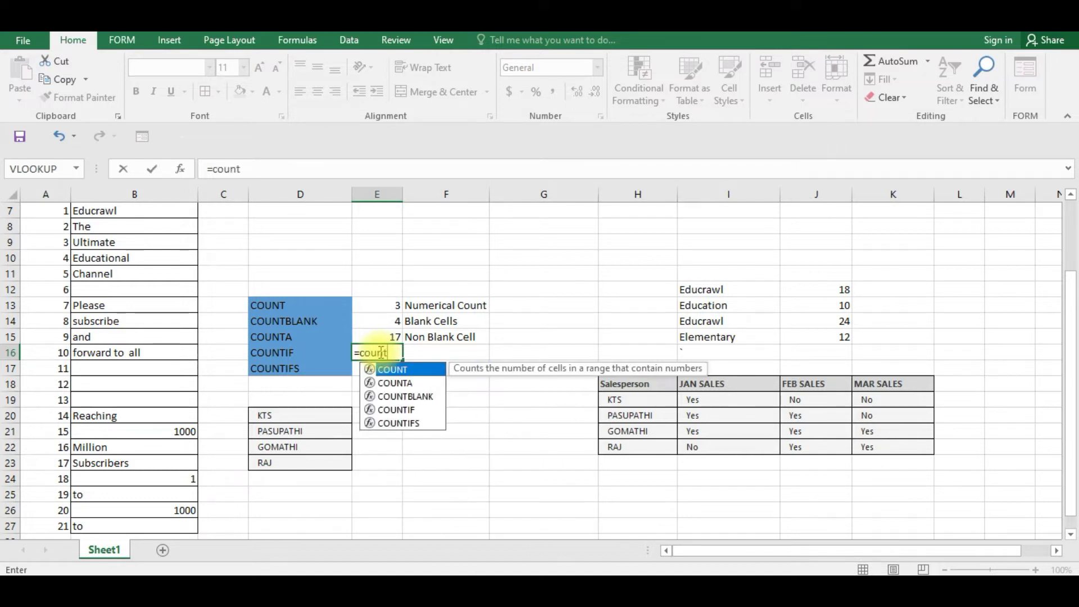
pyautogui.write('if')
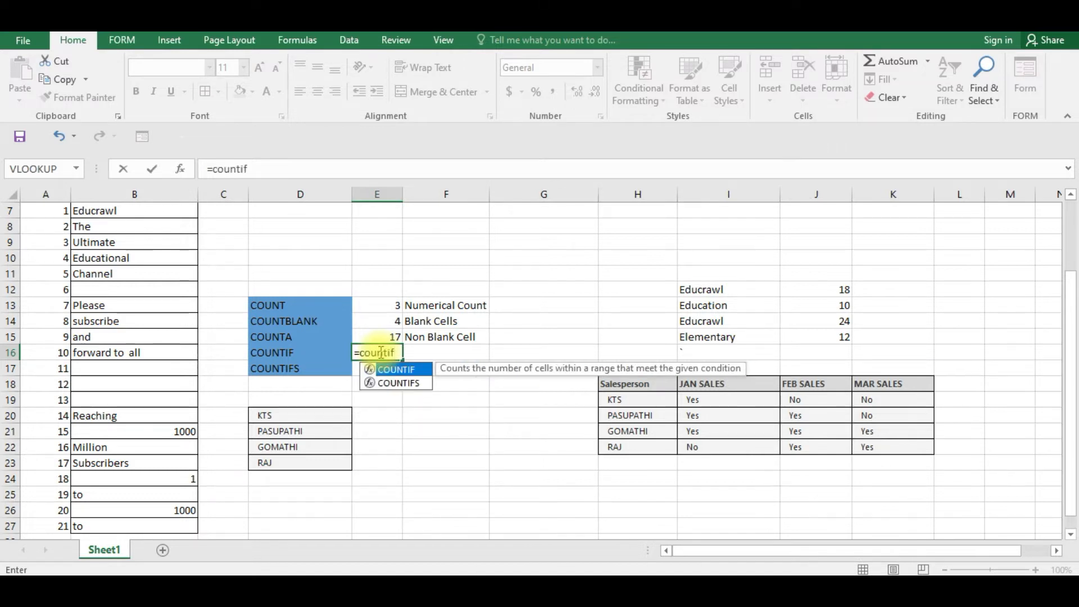
pyautogui.write('(')
pyautogui.moveTo(132, 217); pyautogui.dragTo(157, 517)
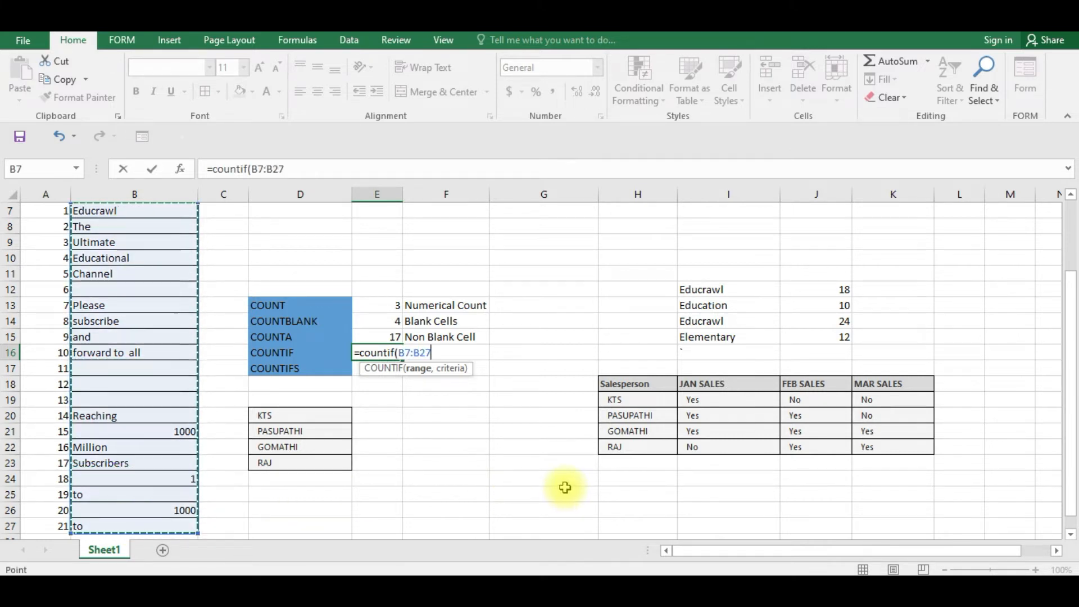
pyautogui.write(',"to')
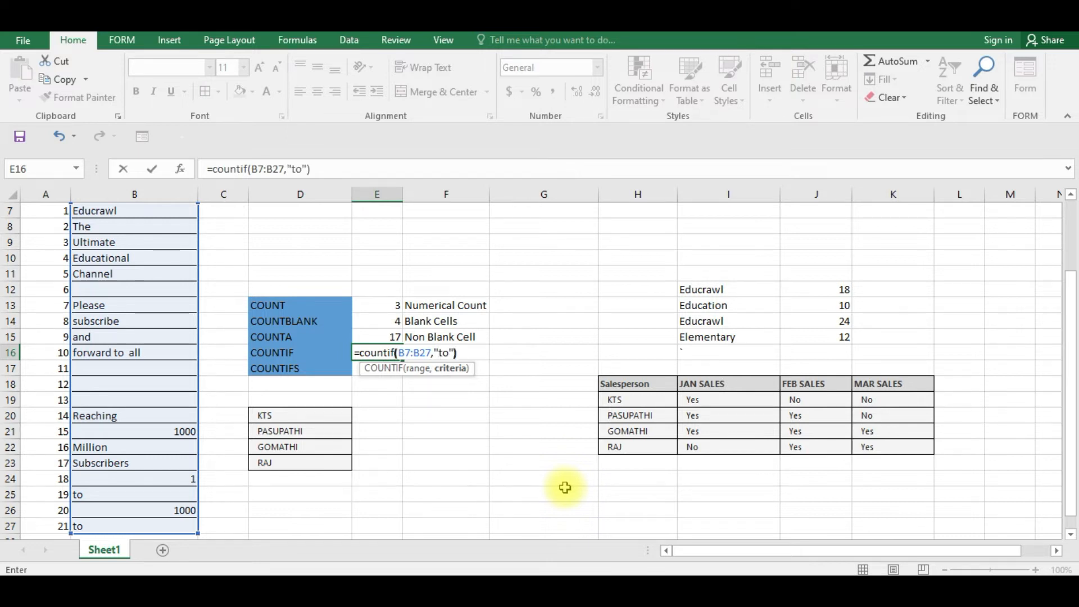
pyautogui.press('Return')
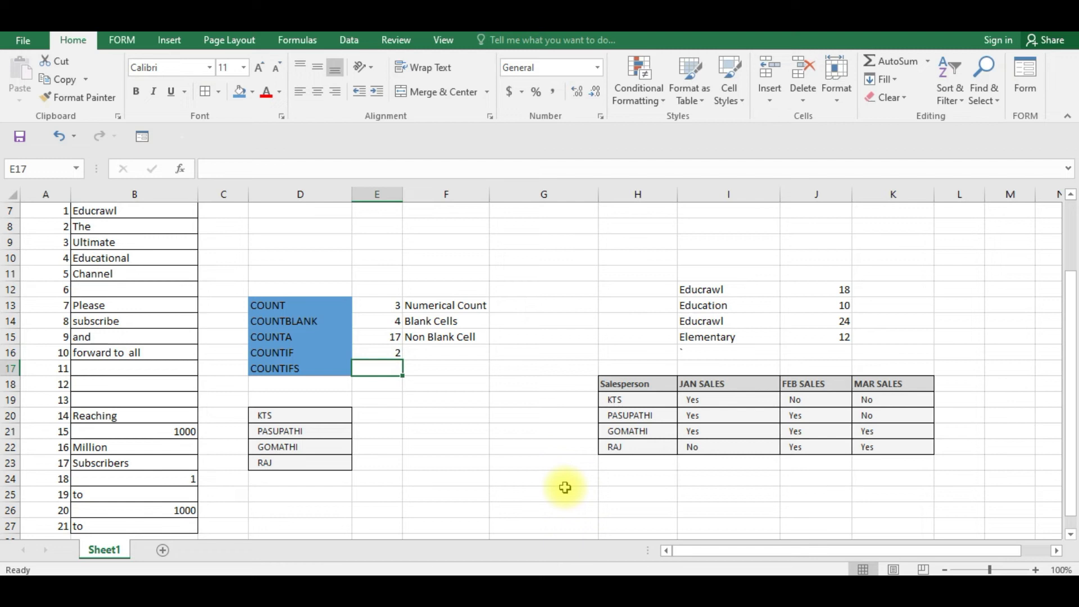
# Review the COUNTIF formula in E16 and check it against the "to" entries in B25 and B27.
pyautogui.click(383, 353)
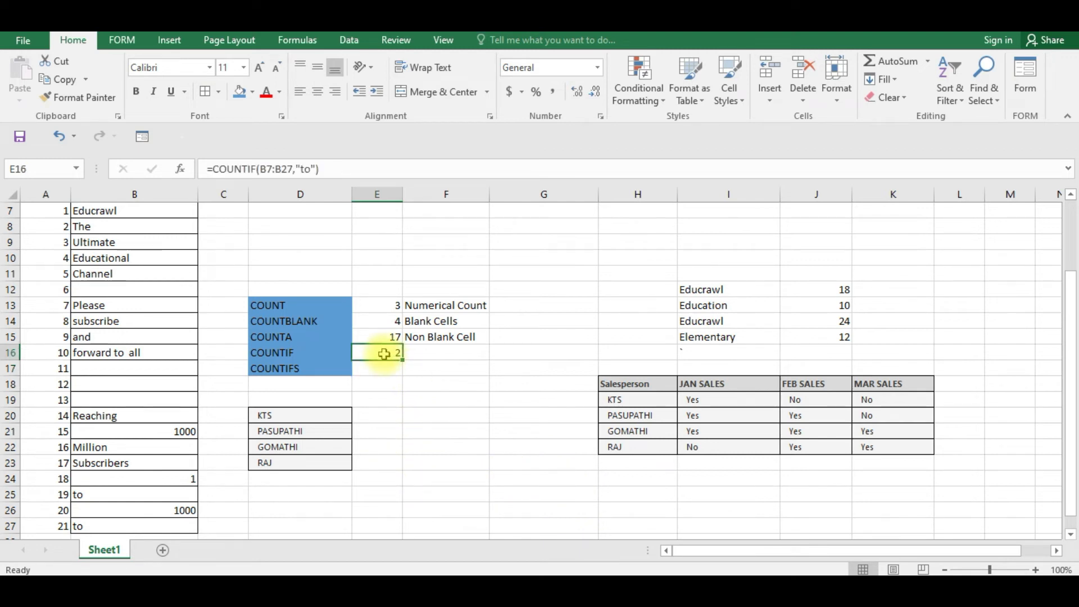
pyautogui.click(108, 495)
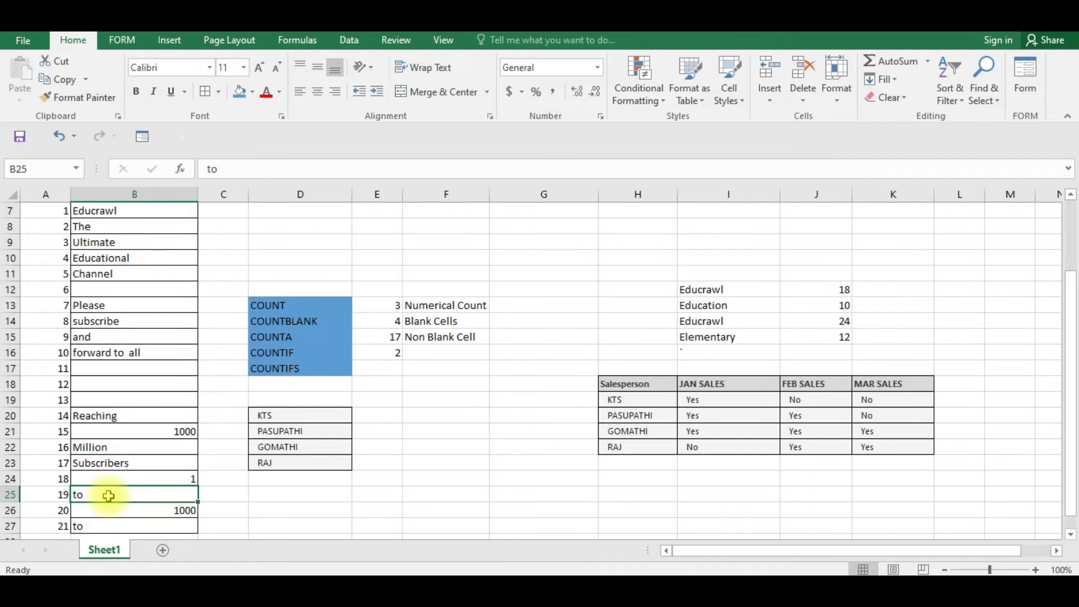
pyautogui.click(91, 524)
pyautogui.click(103, 496)
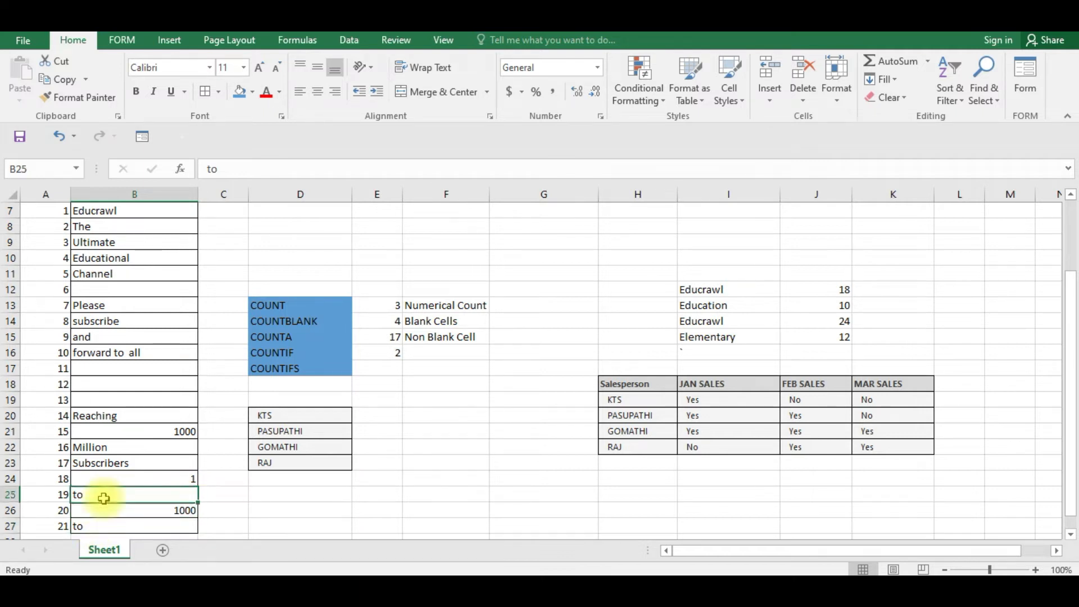
pyautogui.click(94, 525)
pyautogui.click(99, 493)
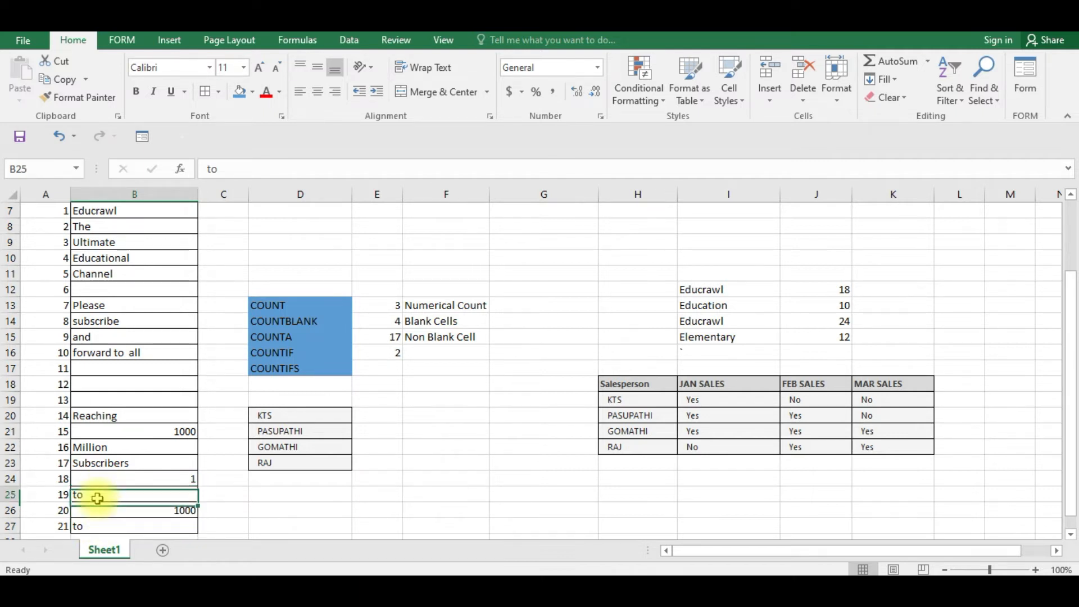
pyautogui.click(99, 527)
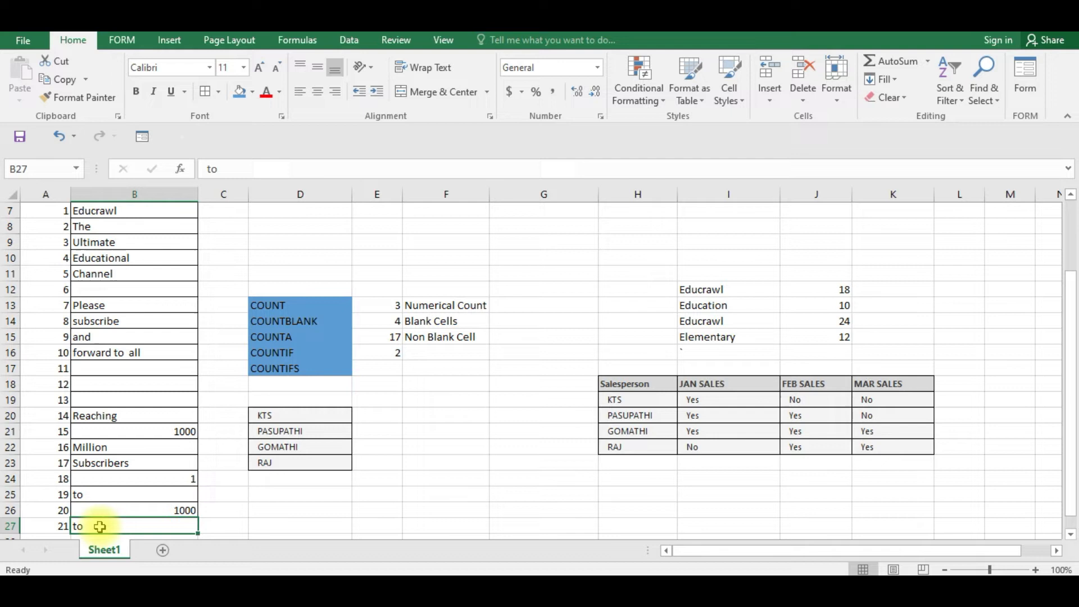
# Label the COUNTIF result by entering "Criteria" in F16.
pyautogui.click(446, 355)
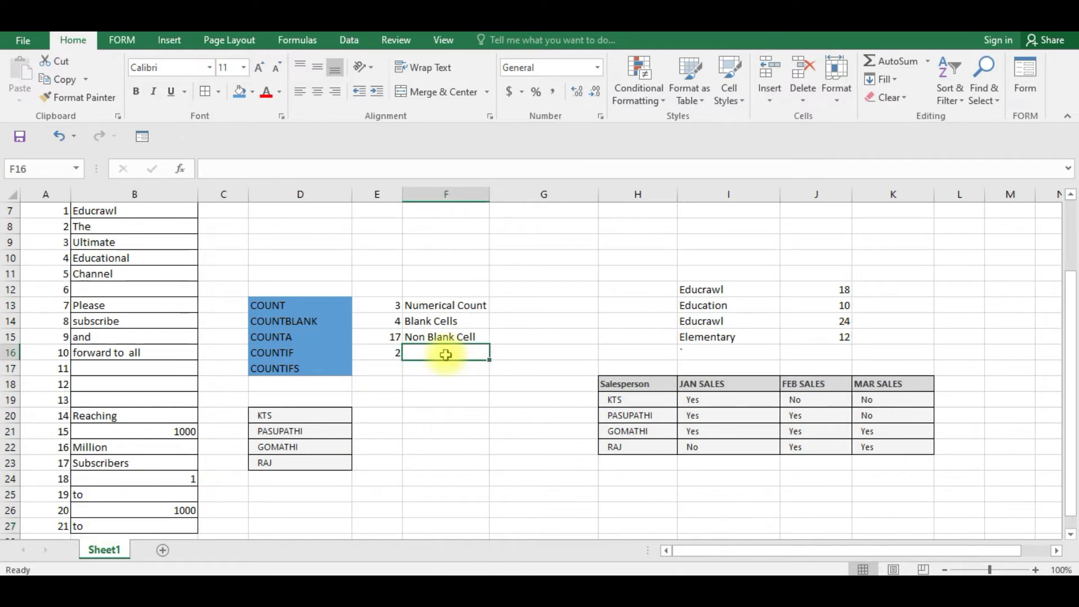
pyautogui.write('Cr')
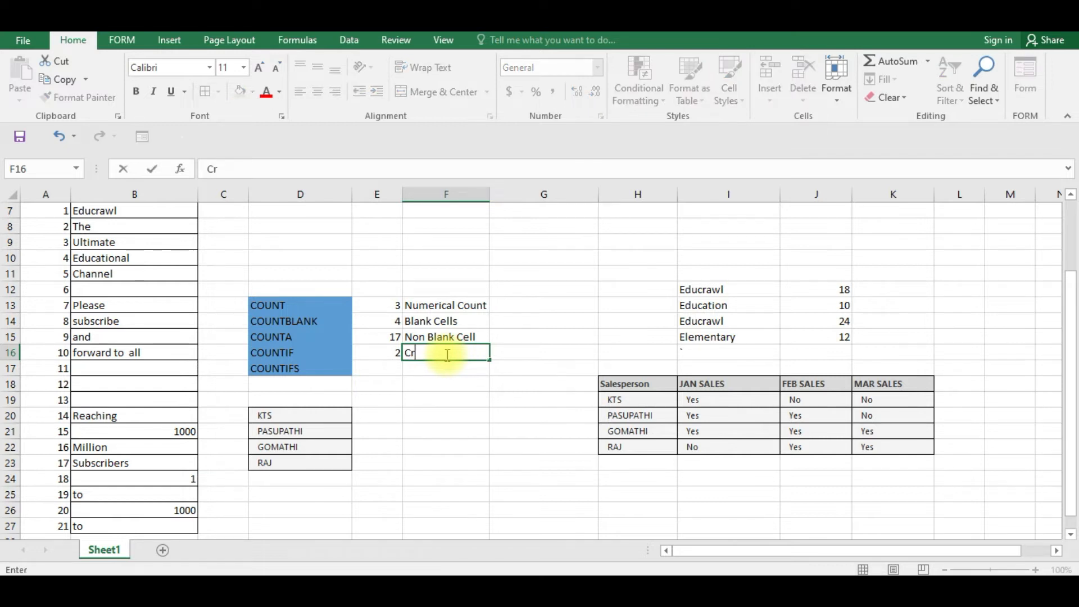
pyautogui.write('iteria')
pyautogui.click(637, 447)
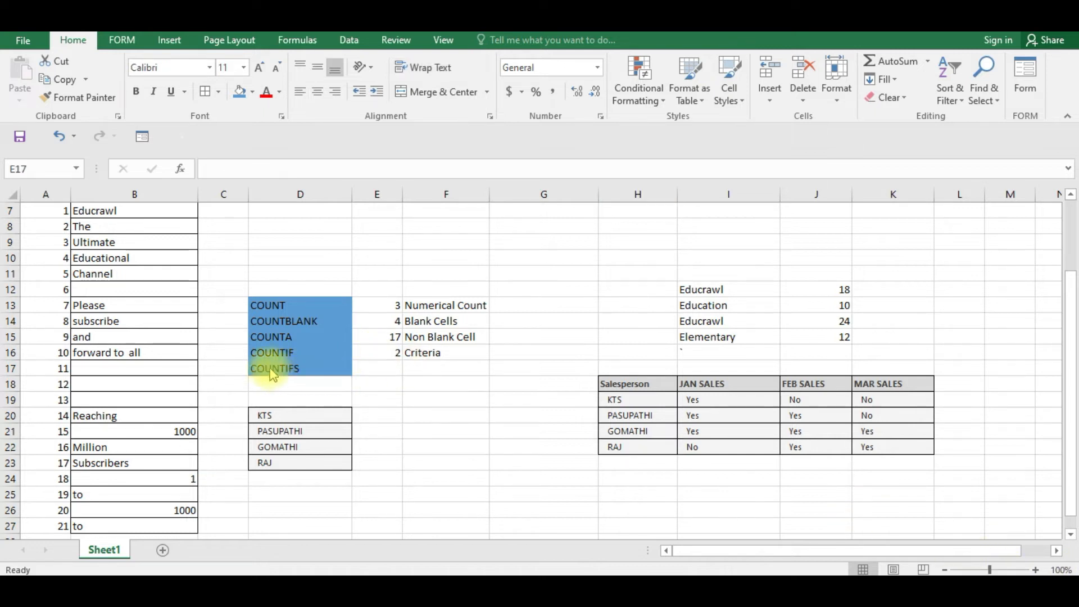
# Enter a COUNTIFS formula in E17 that counts the cells in I12:I15 matching "Educrawl".
pyautogui.click(356, 364)
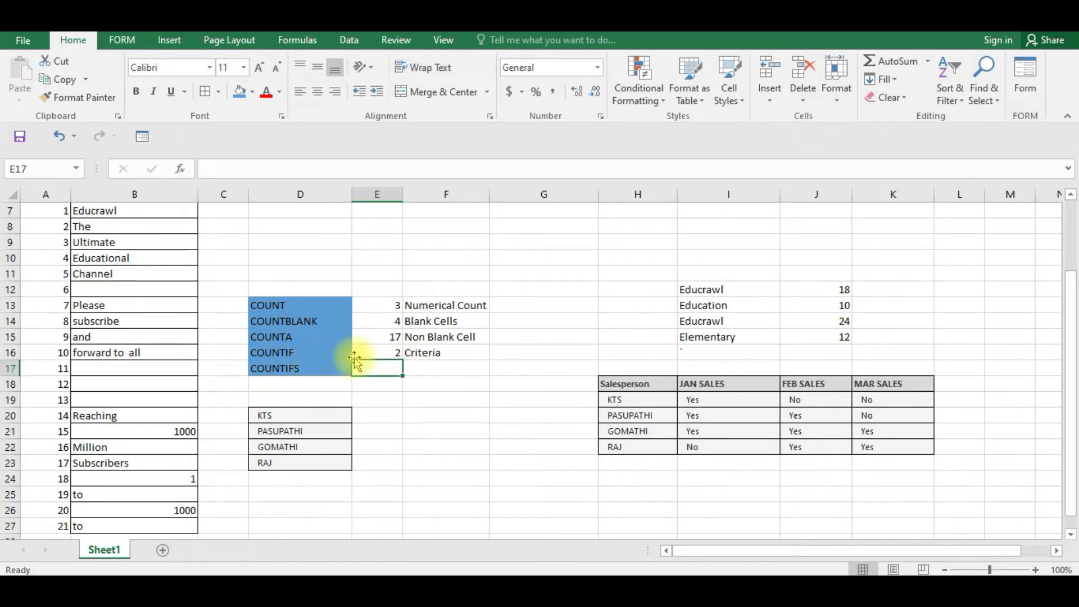
pyautogui.write('=coun')
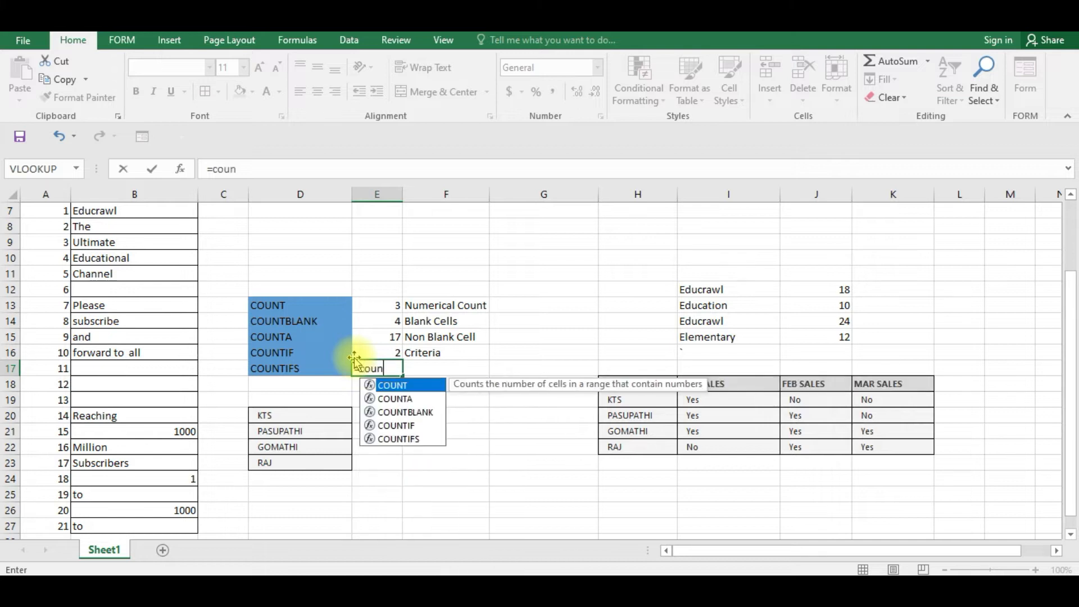
pyautogui.write('tifs')
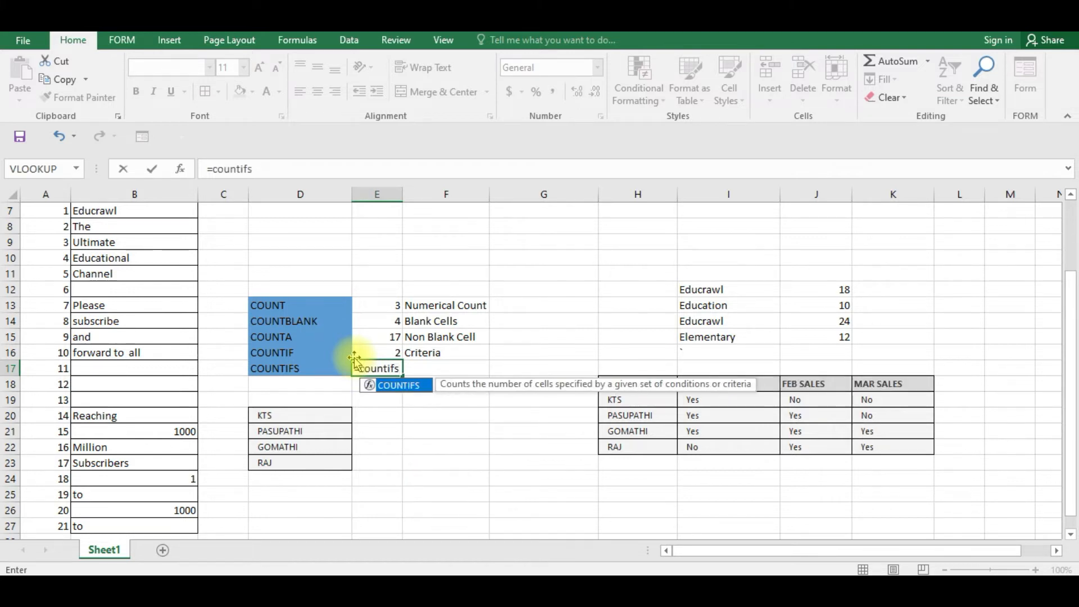
pyautogui.write('(')
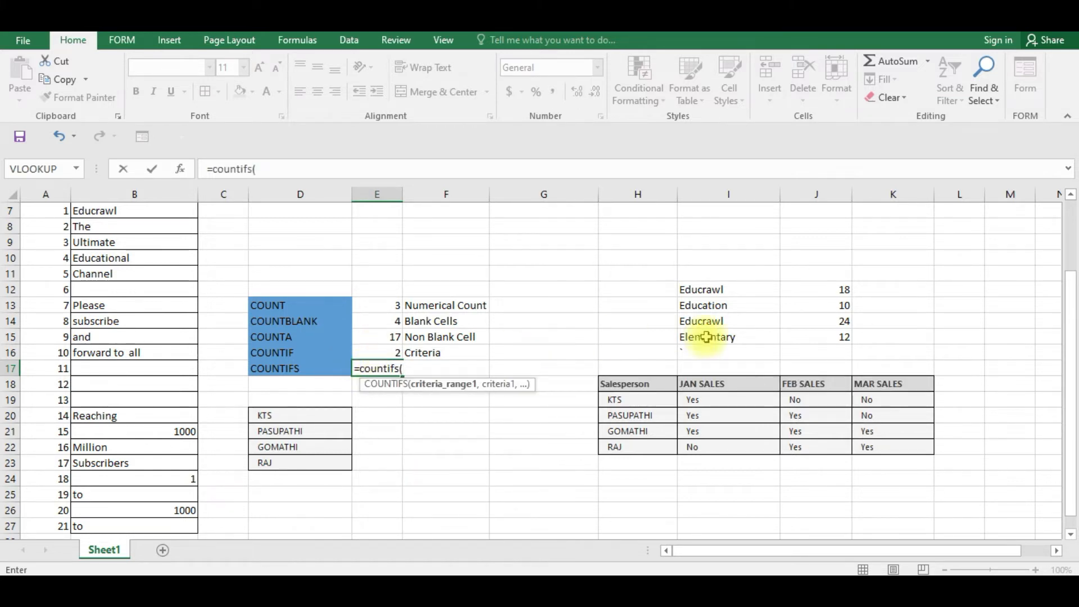
pyautogui.moveTo(711, 289); pyautogui.dragTo(714, 333)
pyautogui.write(',"E')
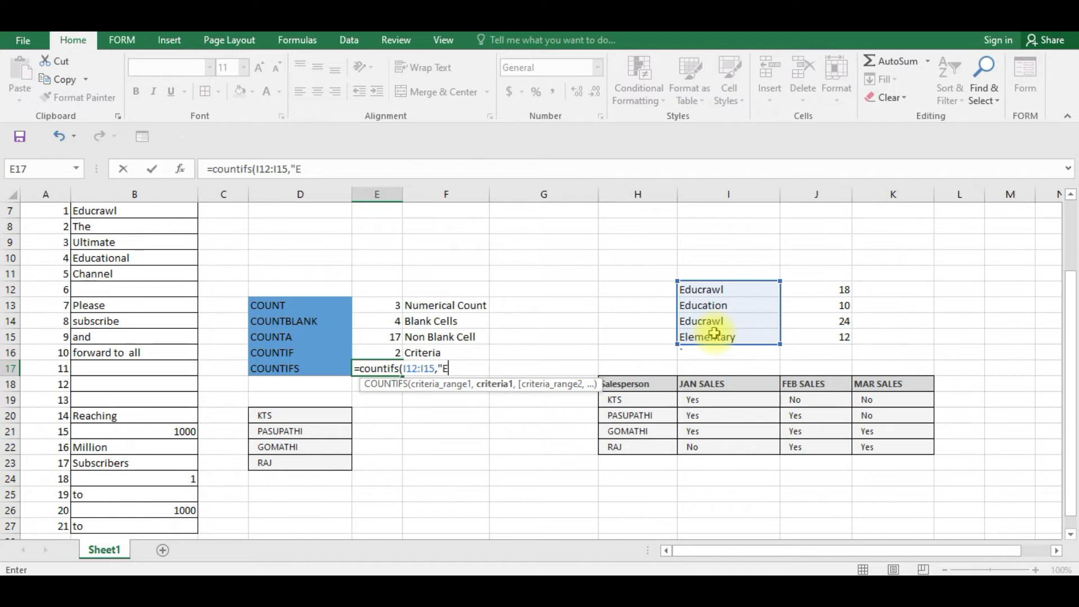
pyautogui.write('ducrawl"')
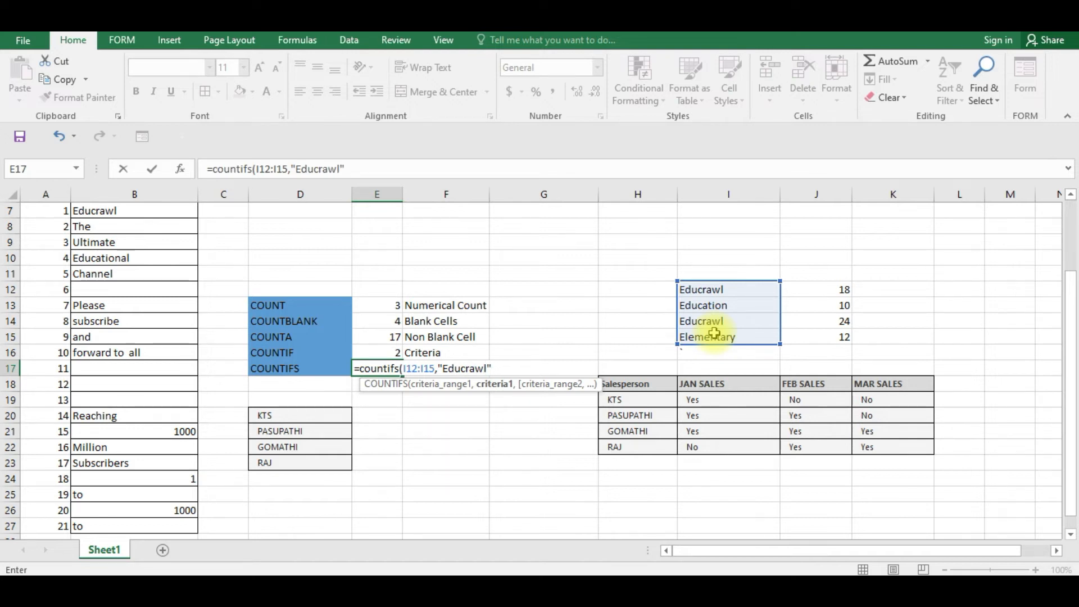
pyautogui.press('Return')
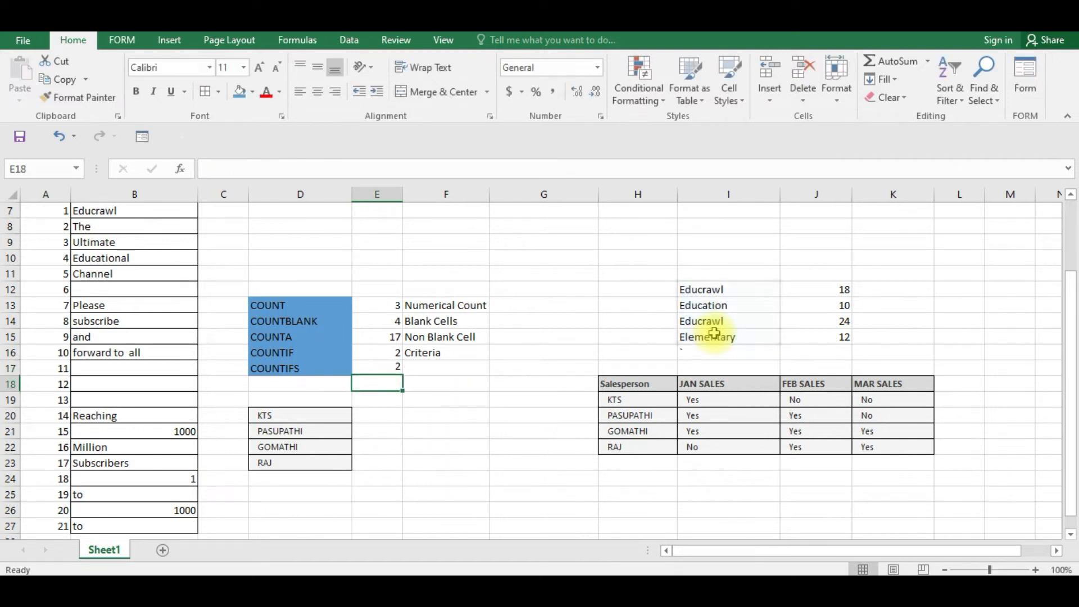
# Review the COUNTIFS formula in E17 and check it against the "Educrawl" entries in I12 and I14.
pyautogui.click(385, 371)
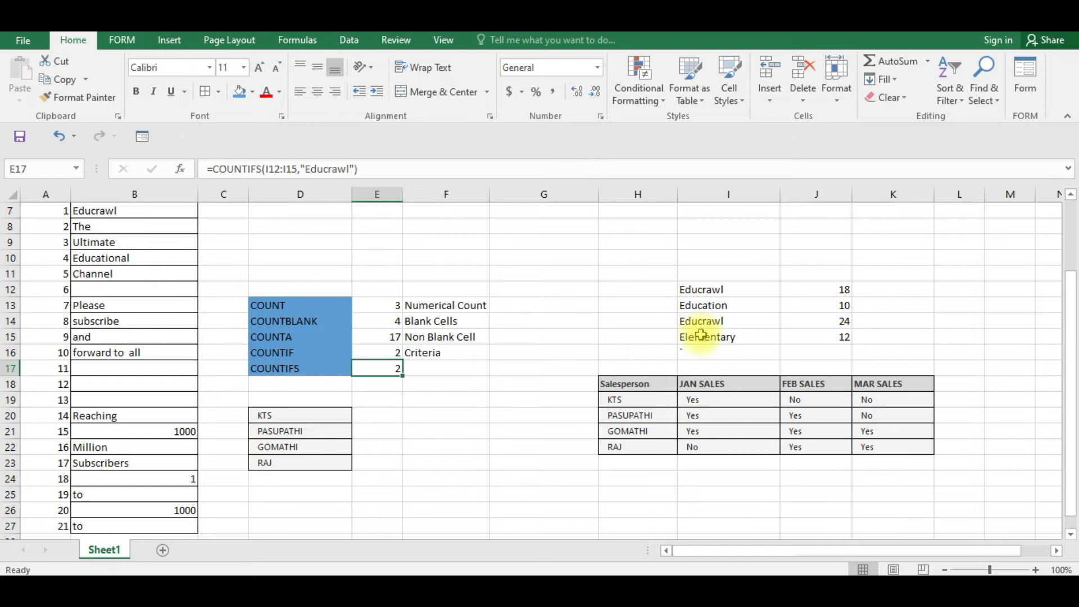
pyautogui.click(699, 290)
pyautogui.click(706, 321)
pyautogui.click(703, 289)
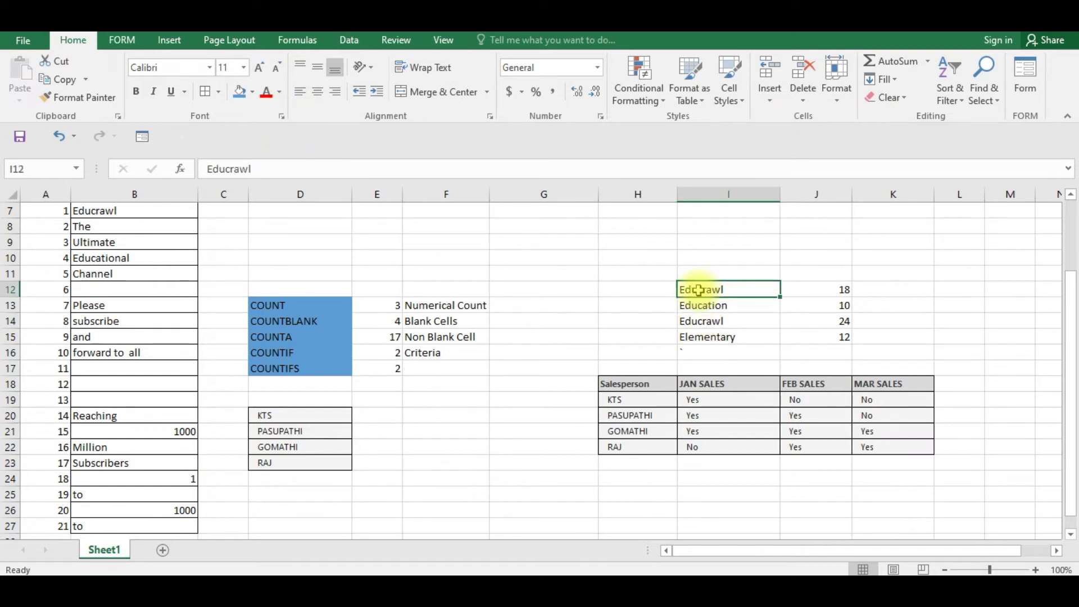
# Label the COUNTIFS result by entering "Specific Criteria" in F17.
pyautogui.click(390, 368)
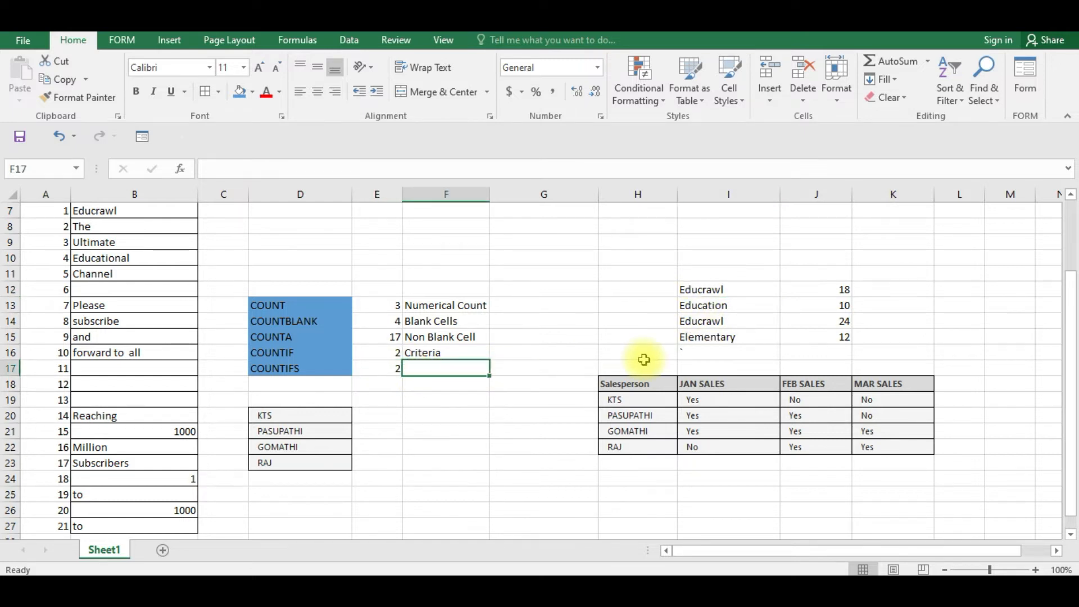
pyautogui.write('Spec')
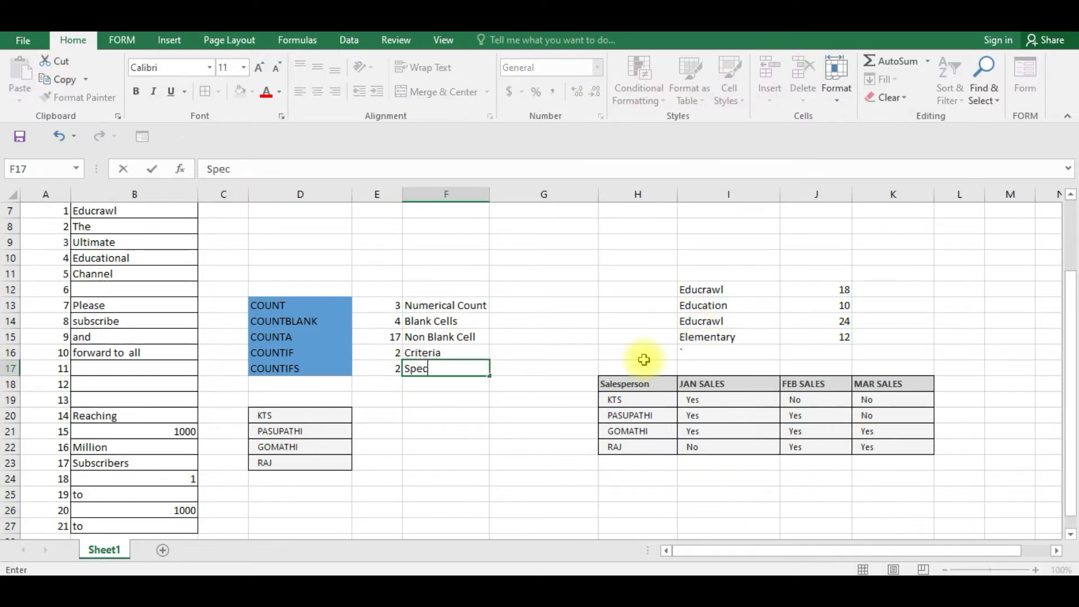
pyautogui.write('ific Criteria')
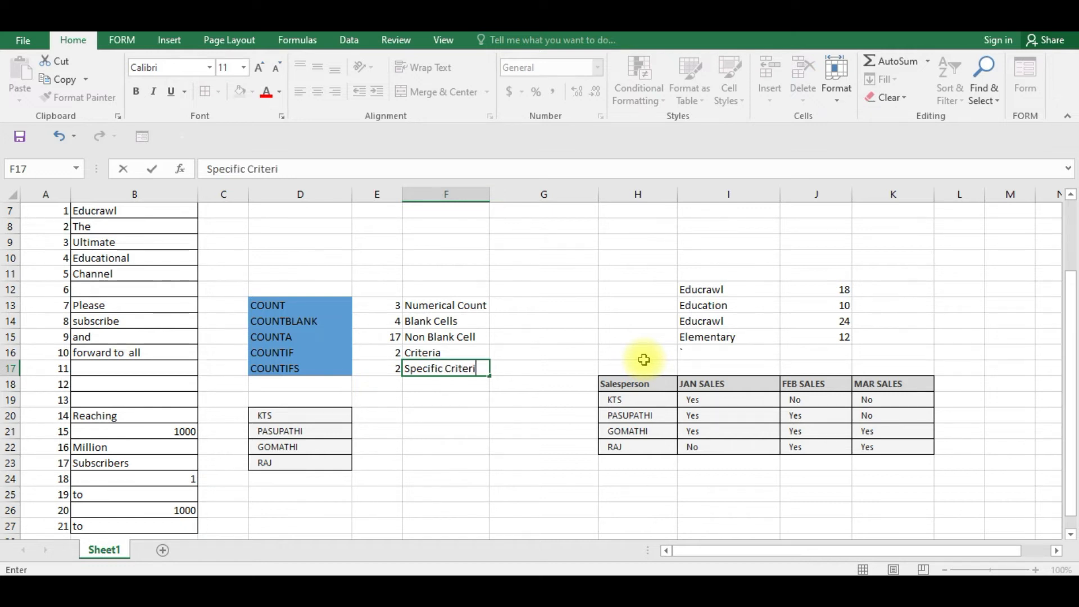
pyautogui.press('Return')
pyautogui.click(398, 414)
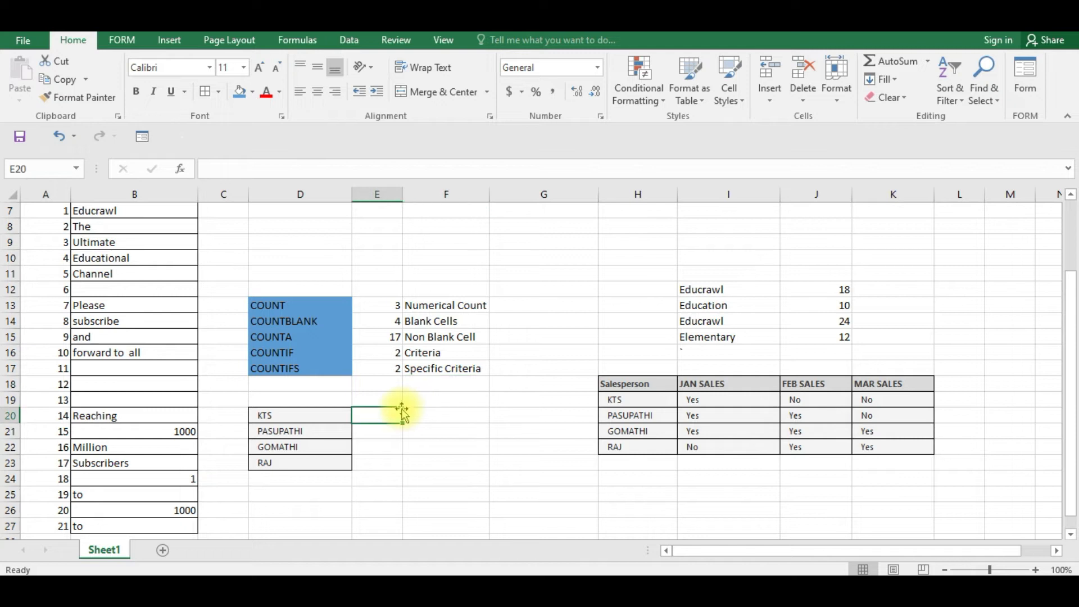
# Increase the font size of the monthly sales table in H18:K22 to 12.
pyautogui.moveTo(612, 383); pyautogui.dragTo(896, 450)
pyautogui.click(264, 75)
pyautogui.click(264, 75)
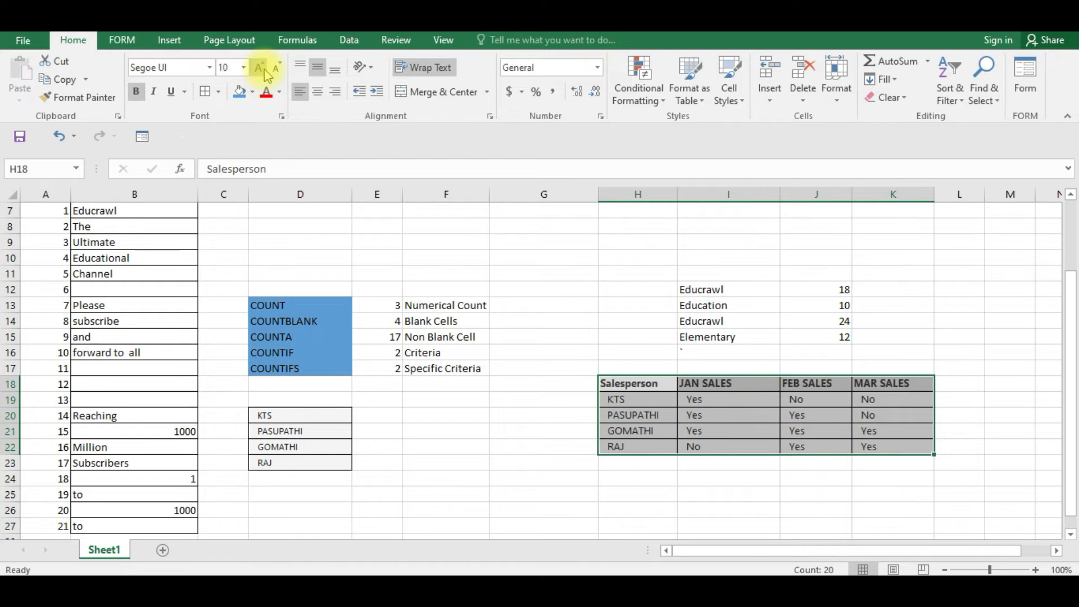
pyautogui.click(264, 74)
pyautogui.click(264, 75)
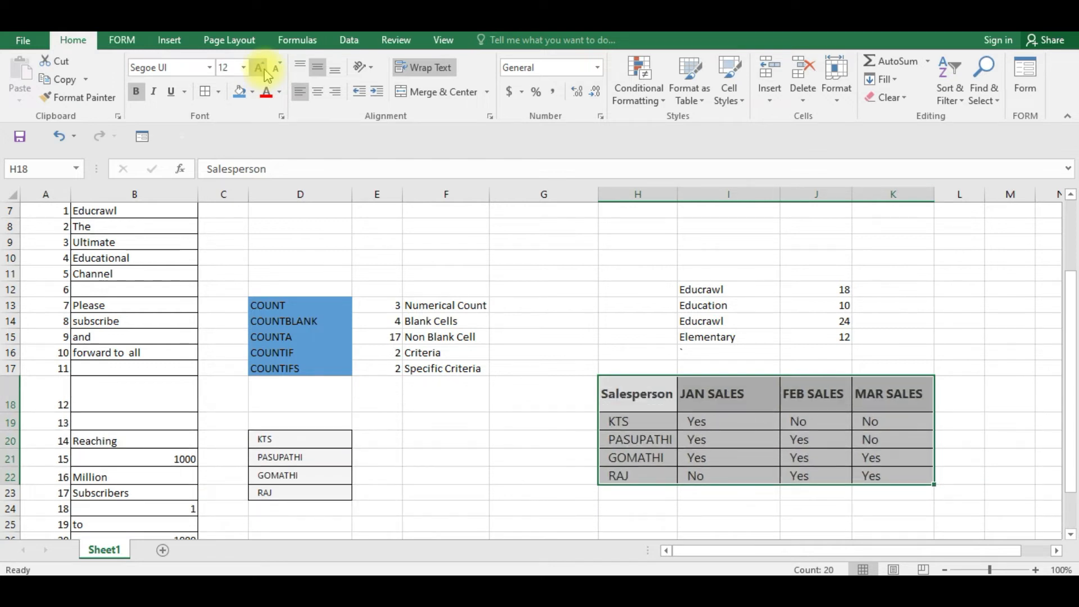
# Examine the Yes/No sales table and go through each salesperson listed in H19:H22.
pyautogui.click(829, 421)
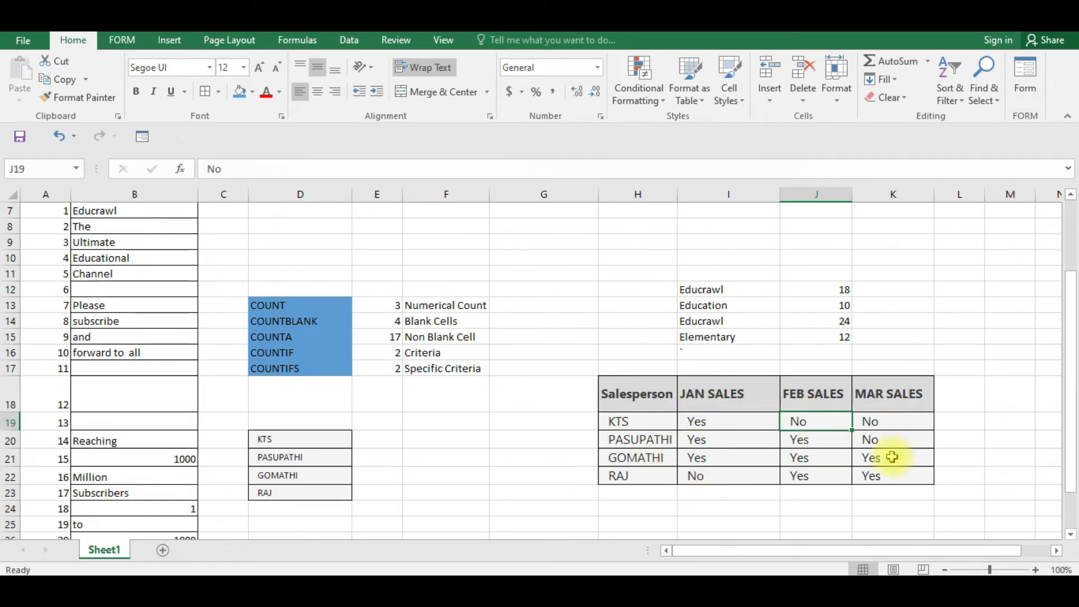
pyautogui.click(635, 421)
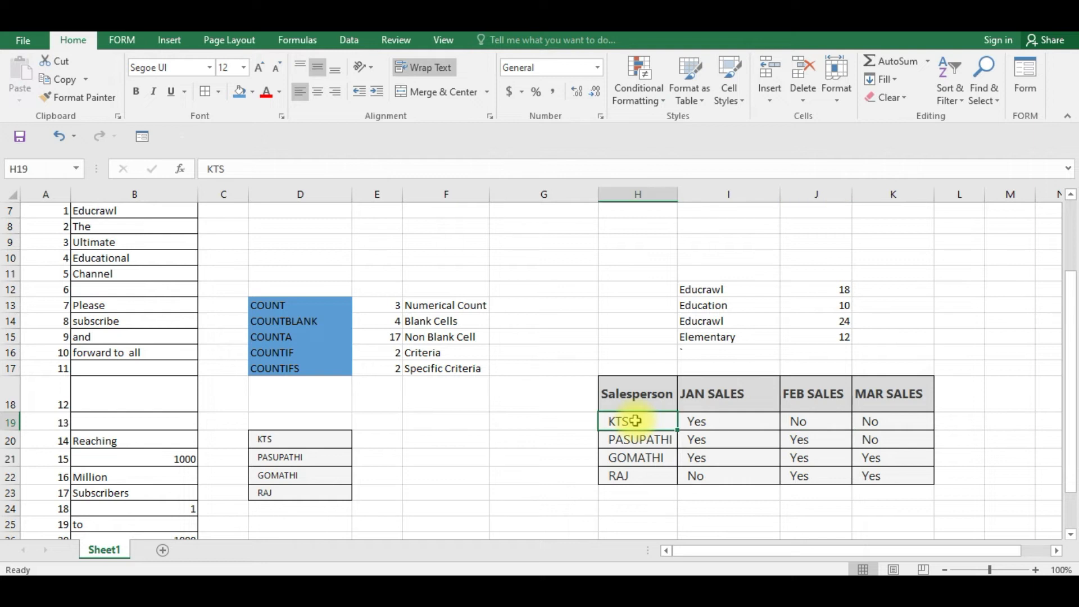
pyautogui.click(637, 439)
pyautogui.click(639, 456)
pyautogui.click(639, 475)
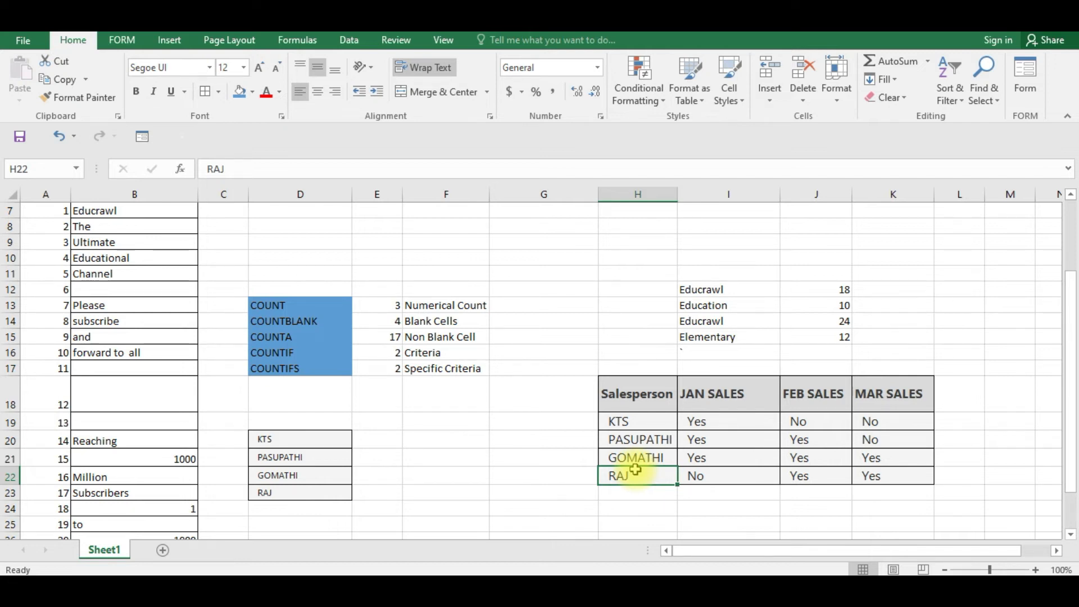
# Enter =COUNTIFS(I19:K19,"yes") in E20 to count the first salesperson's "Yes" months.
pyautogui.click(373, 435)
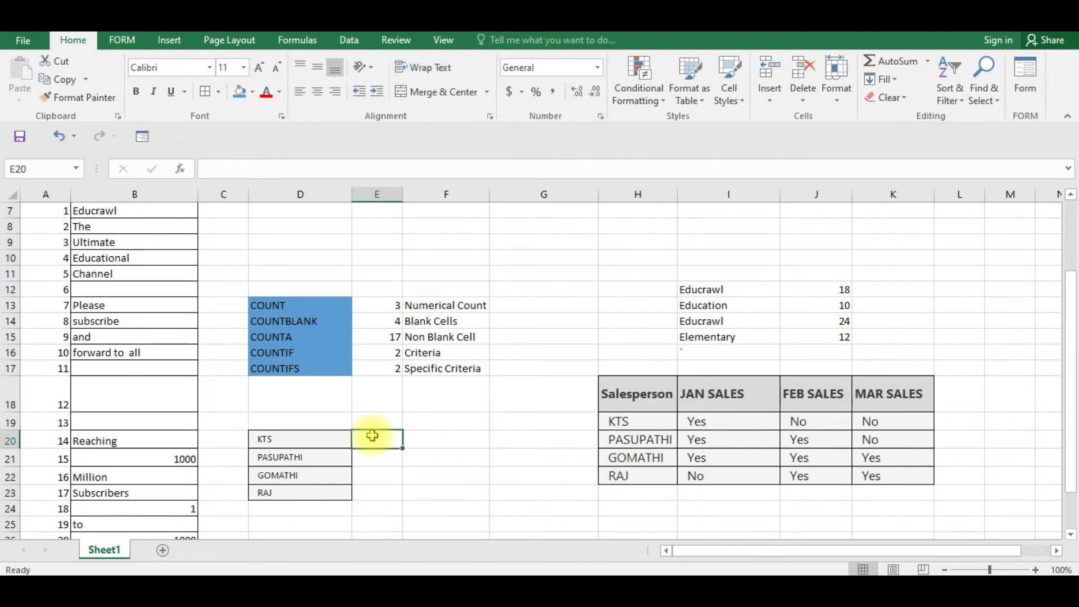
pyautogui.write('=c')
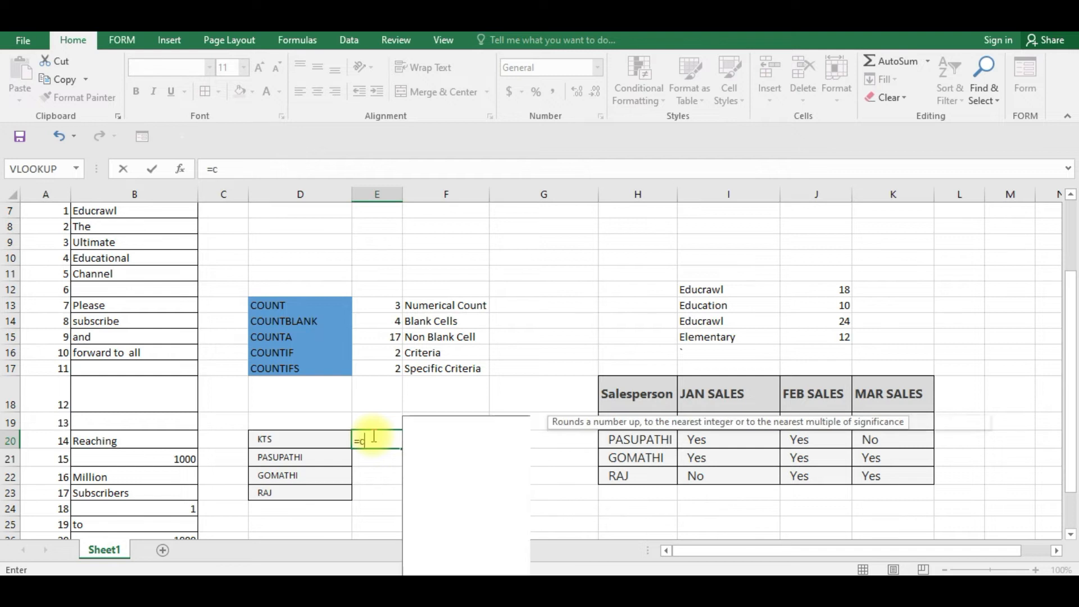
pyautogui.write('ountifs')
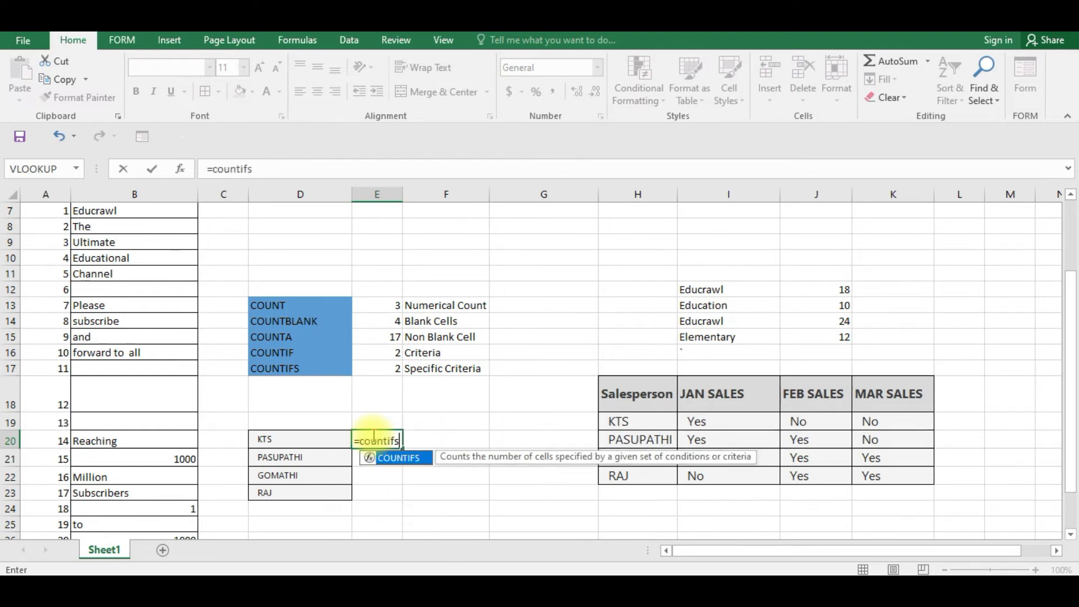
pyautogui.write('(')
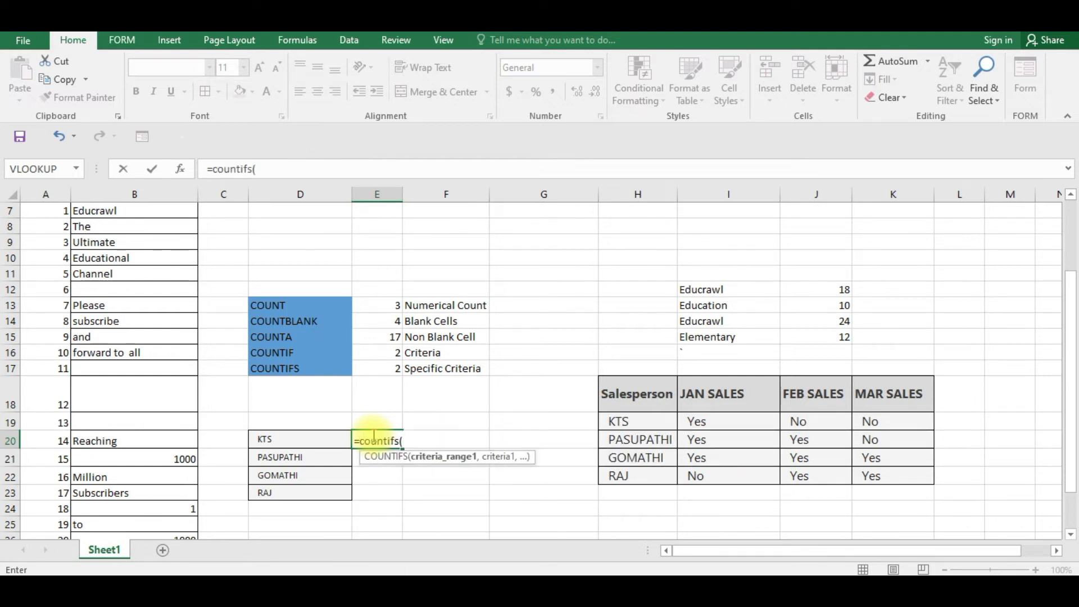
pyautogui.click(727, 420)
pyautogui.moveTo(727, 420); pyautogui.dragTo(857, 416)
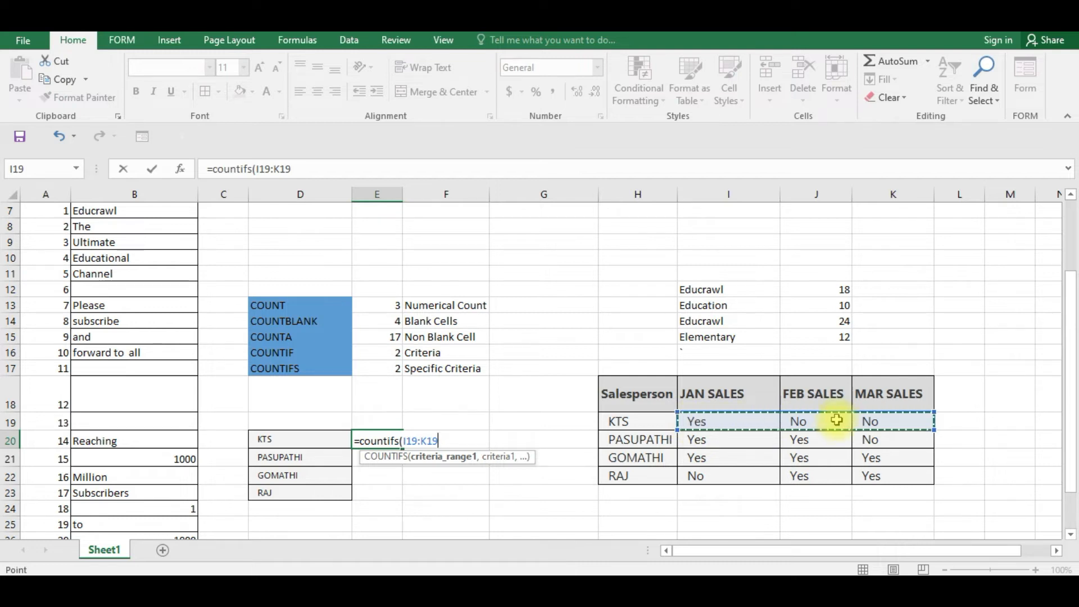
pyautogui.write(',')
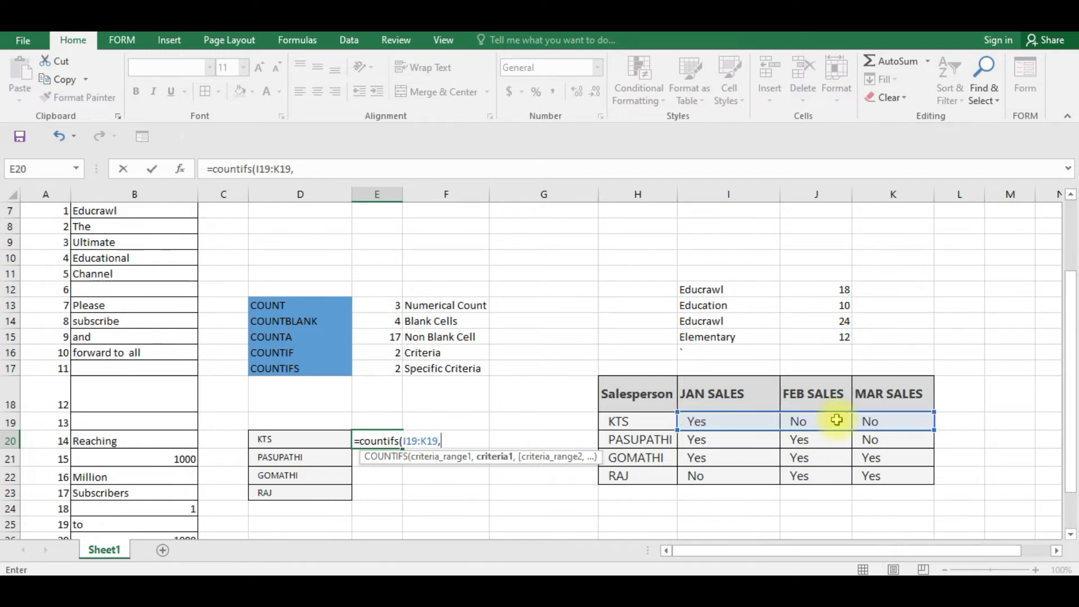
pyautogui.write('"yes")')
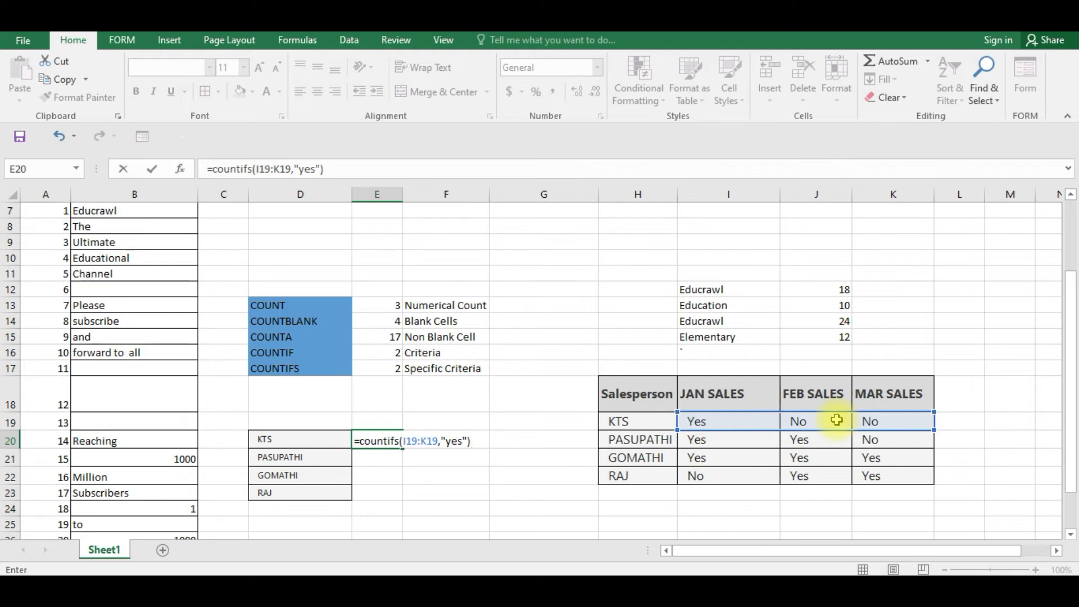
pyautogui.press('Return')
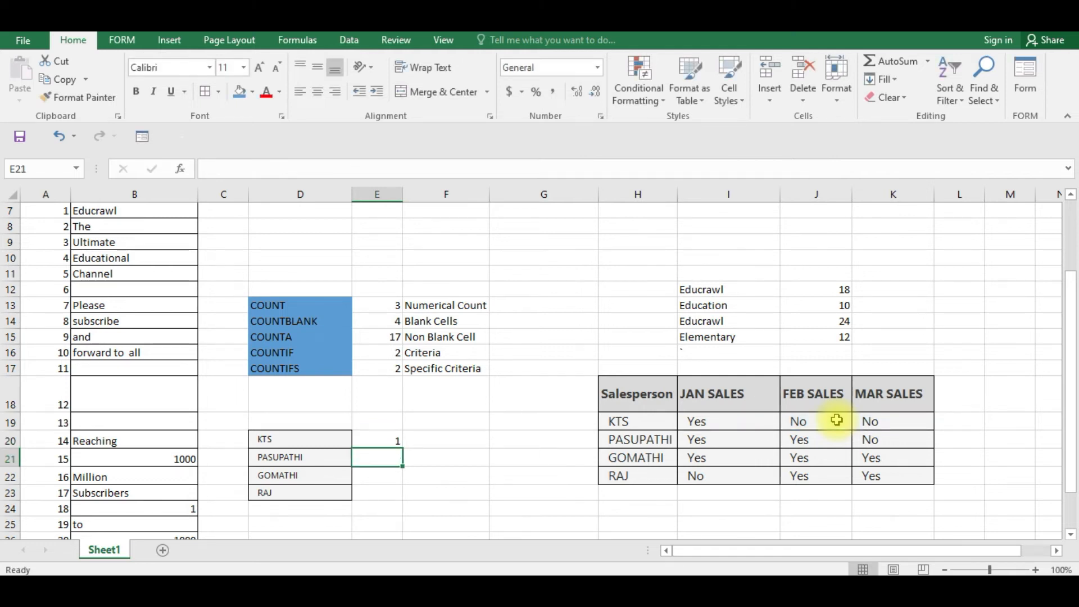
# Fill the COUNTIFS formula from E20 down to E23 for the remaining salespeople.
pyautogui.click(384, 437)
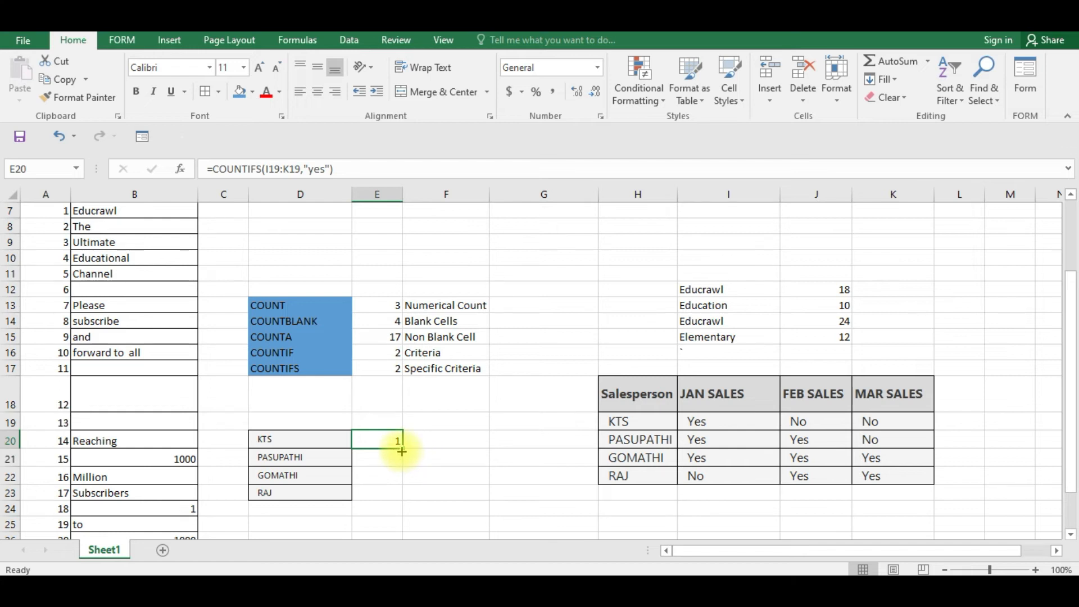
pyautogui.moveTo(403, 449); pyautogui.dragTo(398, 499)
pyautogui.click(421, 476)
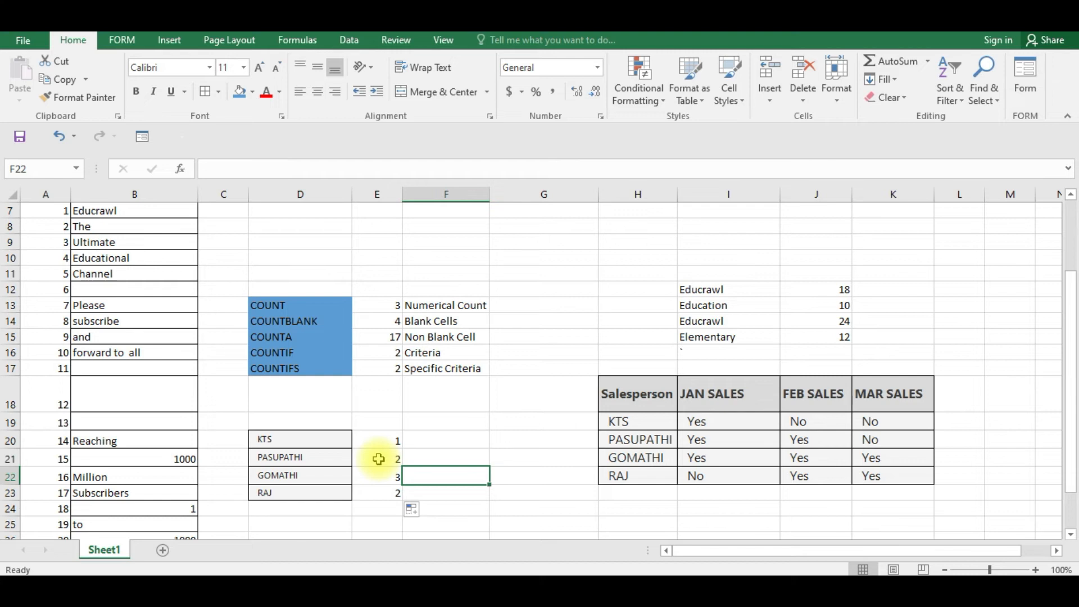
# Check the counts in E21:E23 against the "Yes" entries in the matching rows of the monthly sales table.
pyautogui.click(378, 459)
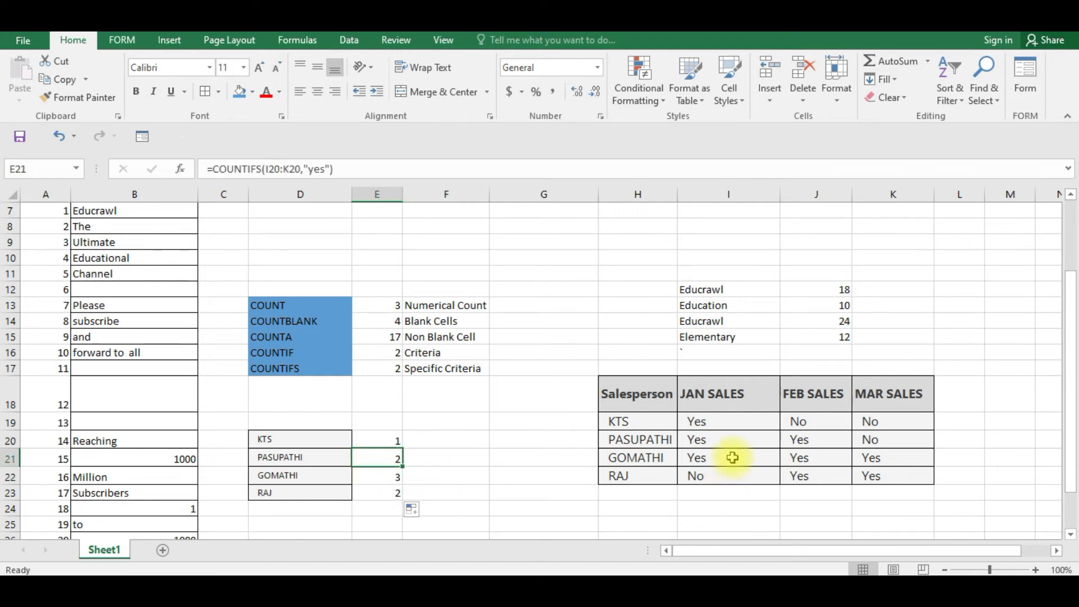
pyautogui.moveTo(696, 437); pyautogui.dragTo(808, 437)
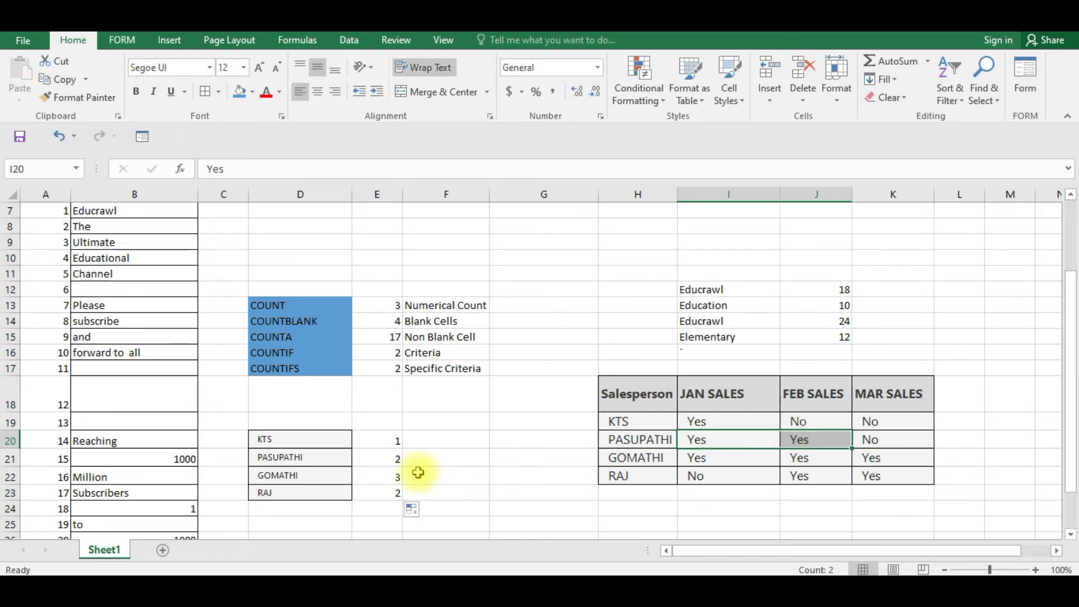
pyautogui.click(381, 476)
pyautogui.moveTo(697, 457); pyautogui.dragTo(888, 456)
pyautogui.click(381, 477)
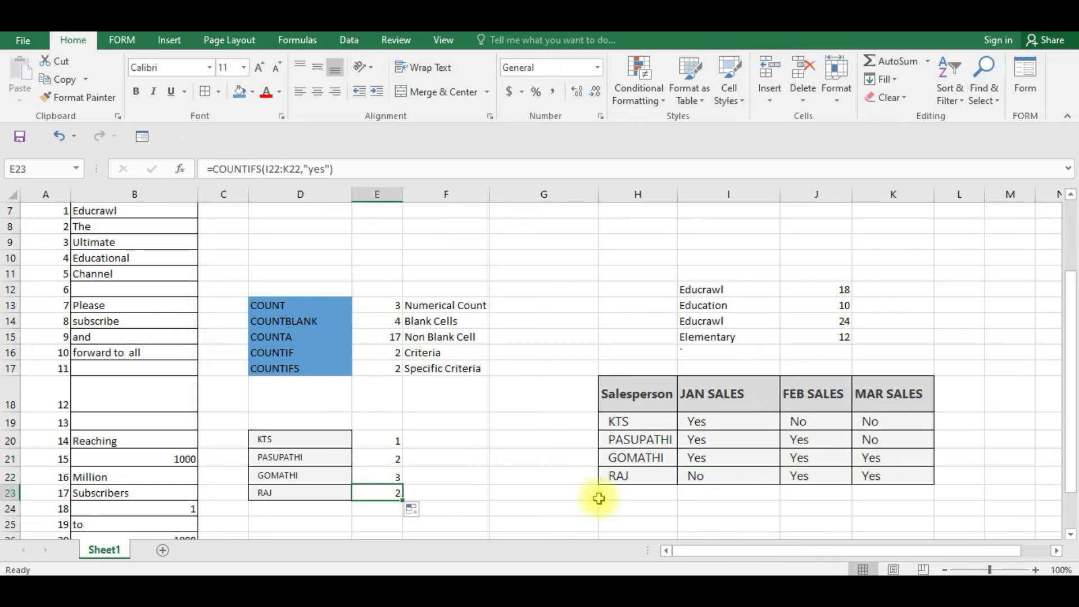
pyautogui.click(796, 476)
pyautogui.moveTo(796, 476); pyautogui.dragTo(872, 473)
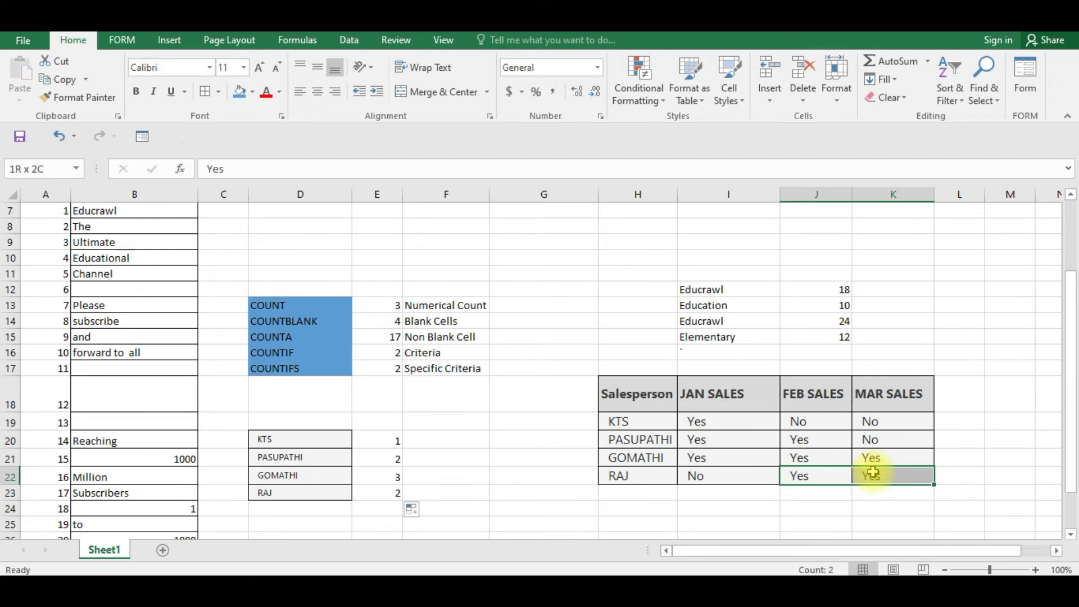
pyautogui.moveTo(872, 472); pyautogui.dragTo(878, 472)
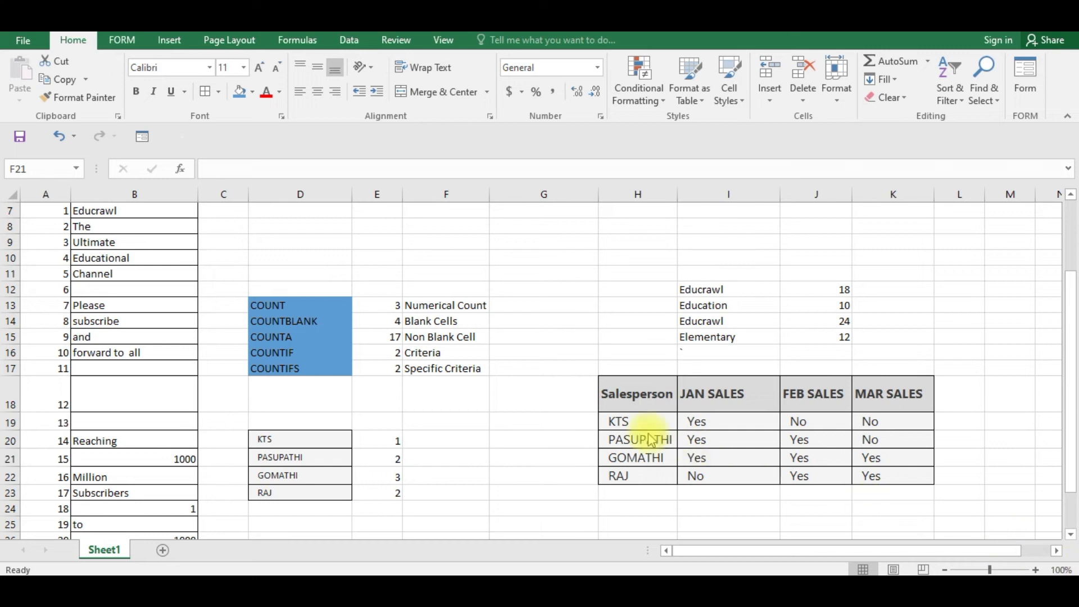
# Enter the question "How many have exceeded the sales quota in a specific month" in F8.
pyautogui.click(444, 232)
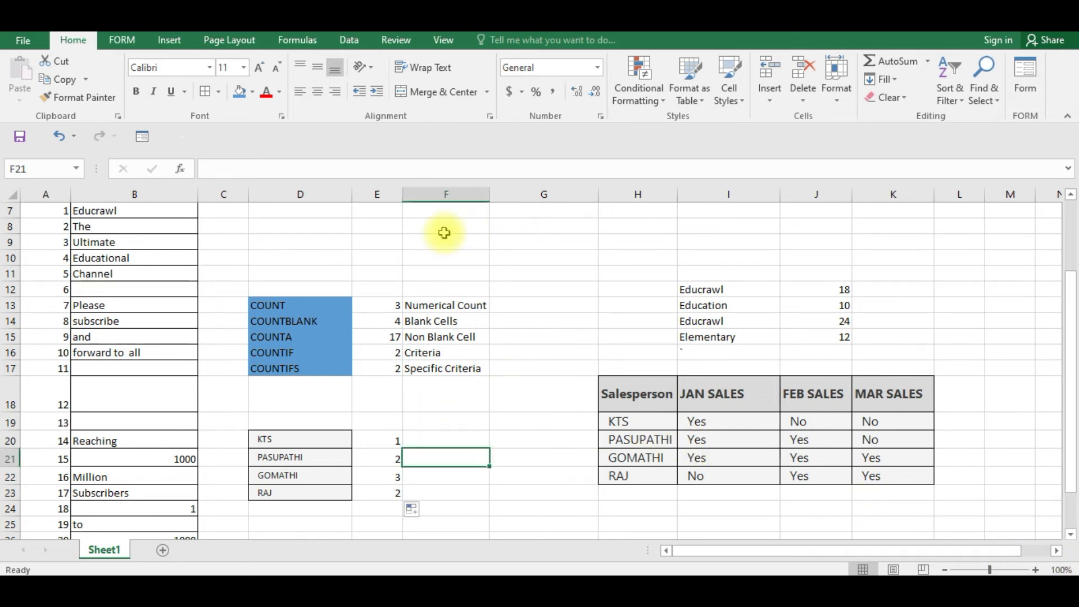
pyautogui.write('H')
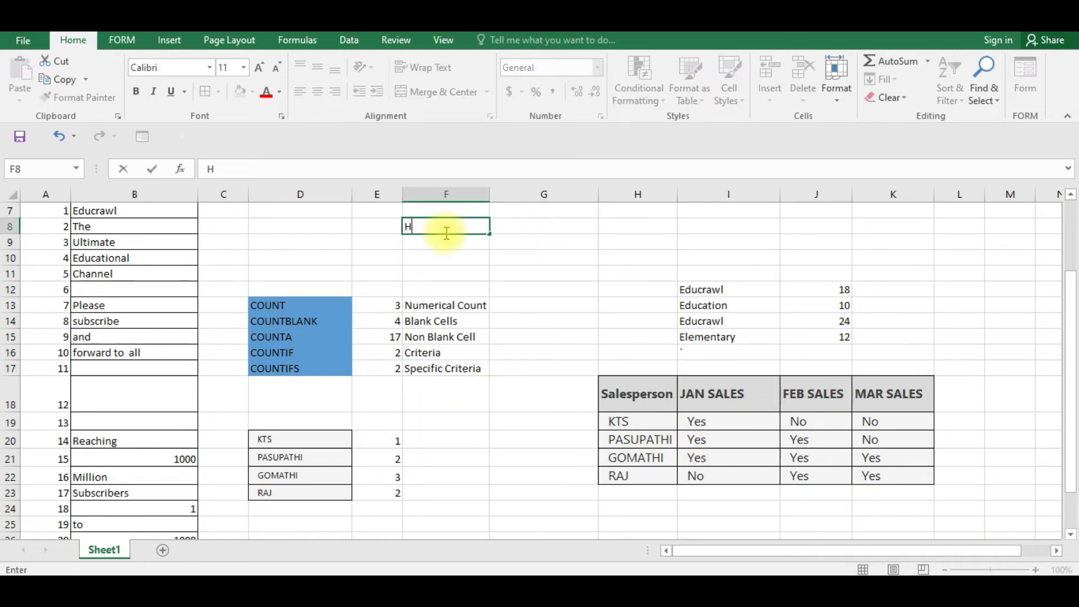
pyautogui.write('ow many ha')
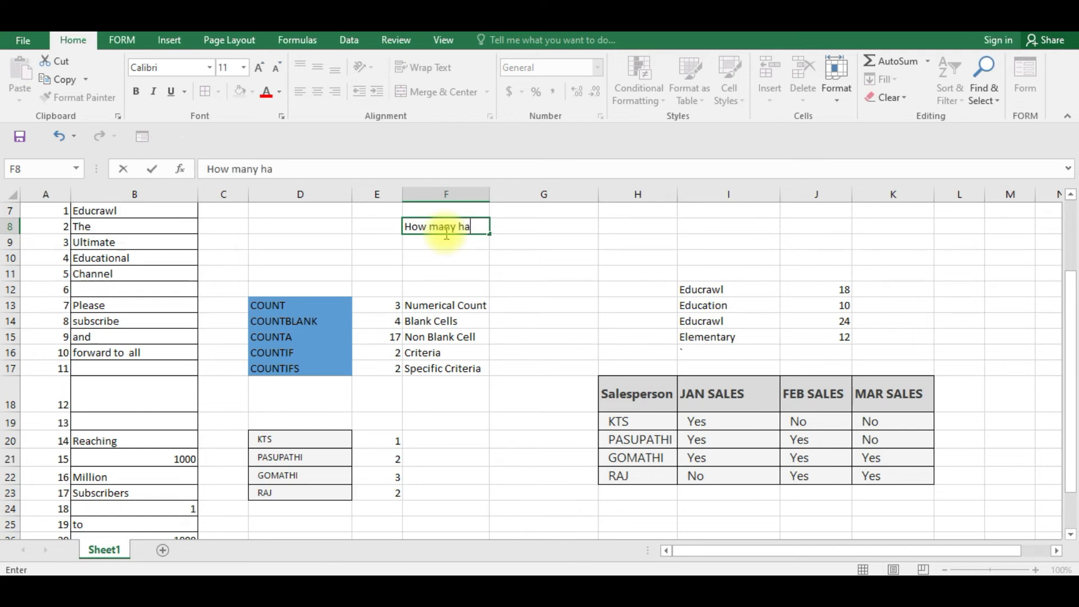
pyautogui.write('ve excee')
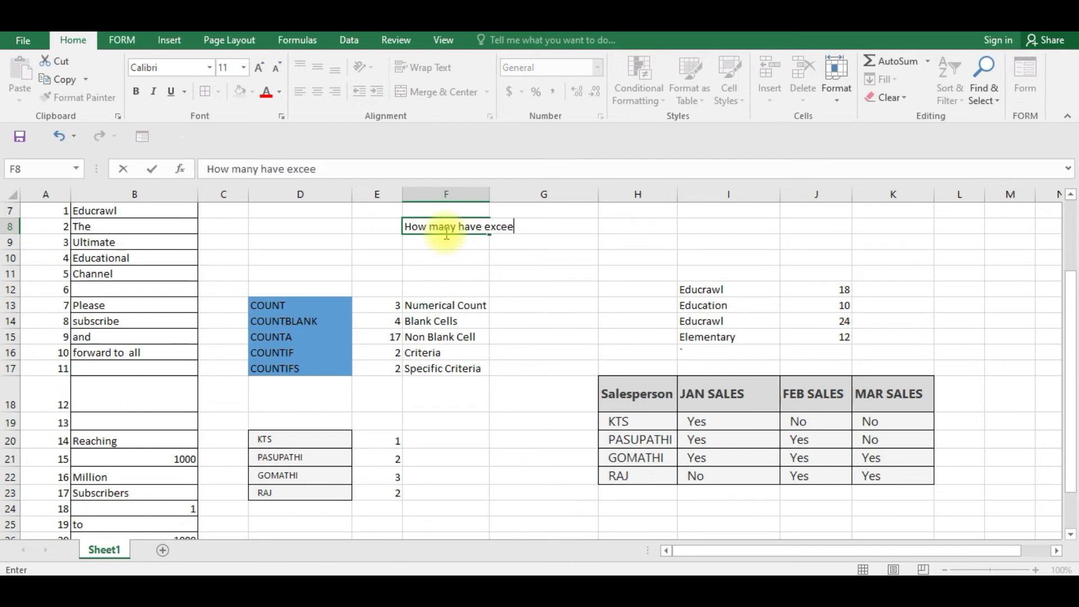
pyautogui.write('ded the sa')
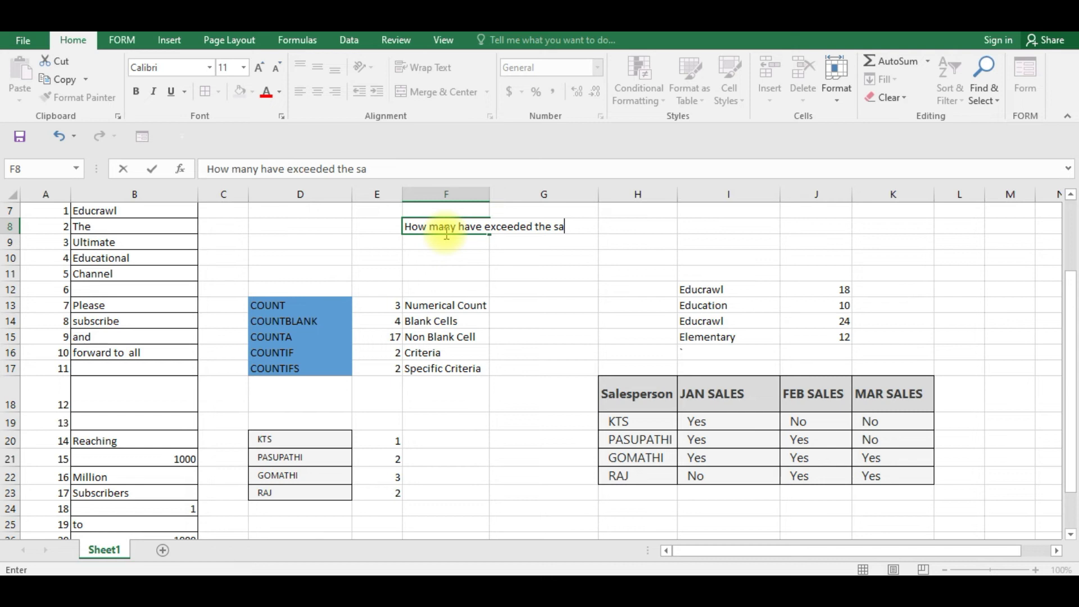
pyautogui.write('les quota in a ')
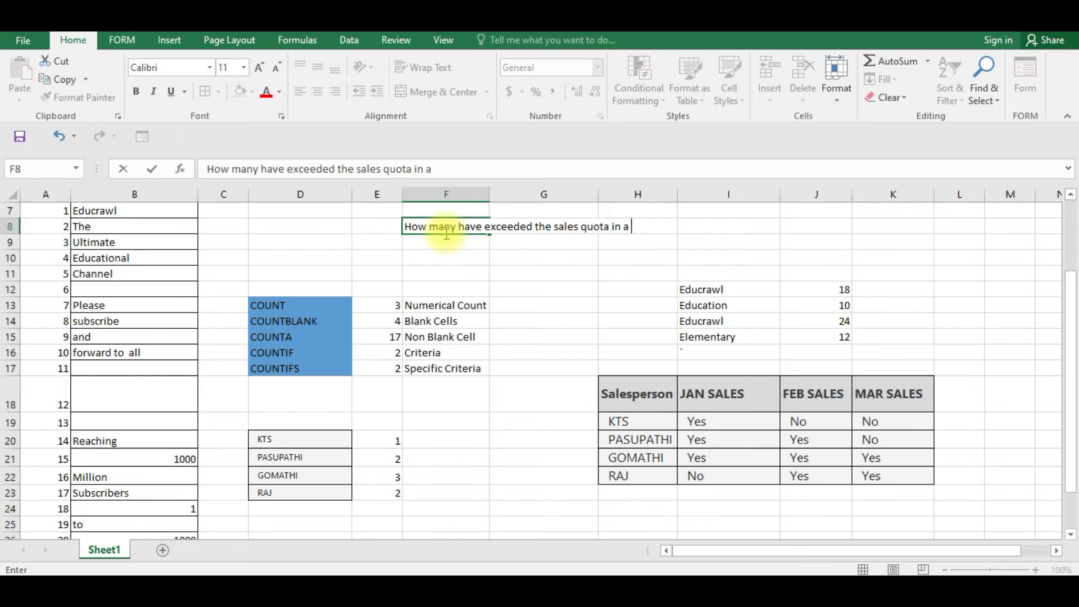
pyautogui.write('specific month')
pyautogui.press('Return')
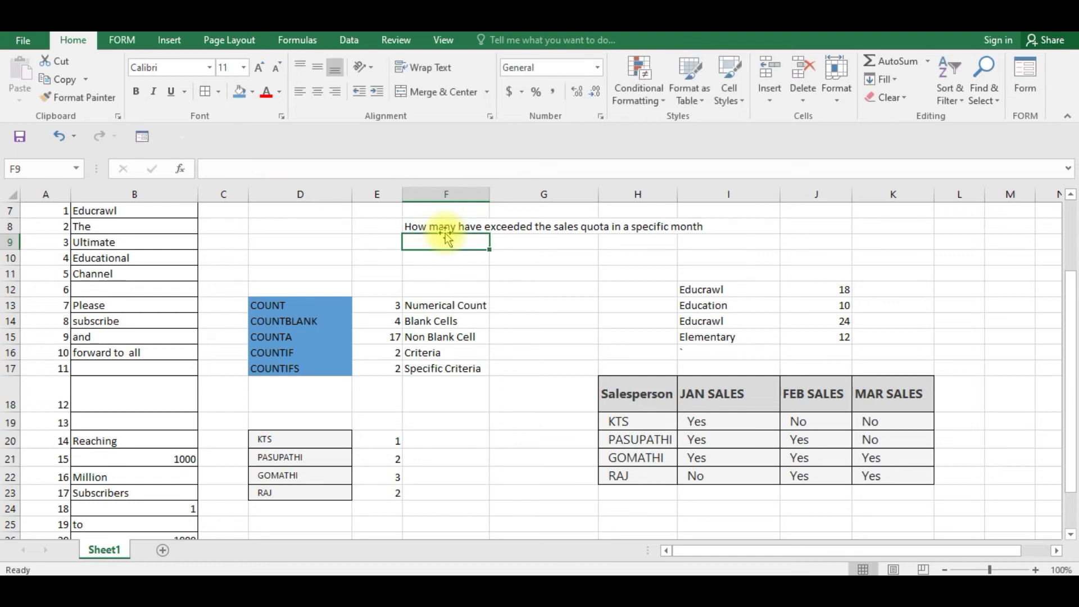
# Enter =COUNTIFS(I19:I22,"=yes",J19:J22,"yes",K19:K22,"yes") in F9 to count salespeople with "Yes" in all three months.
pyautogui.write('=co')
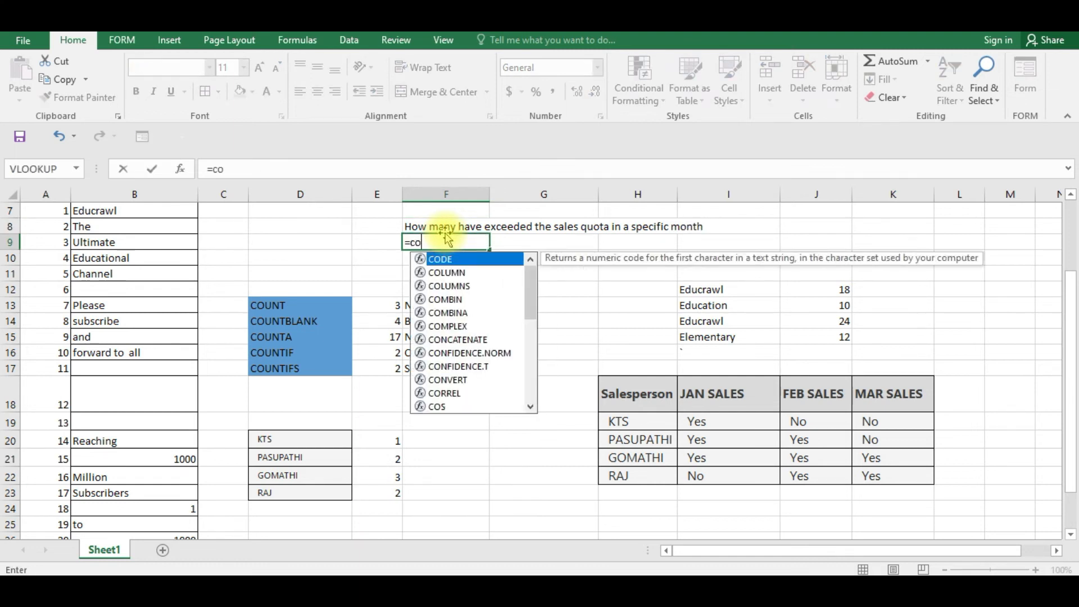
pyautogui.write('untifs')
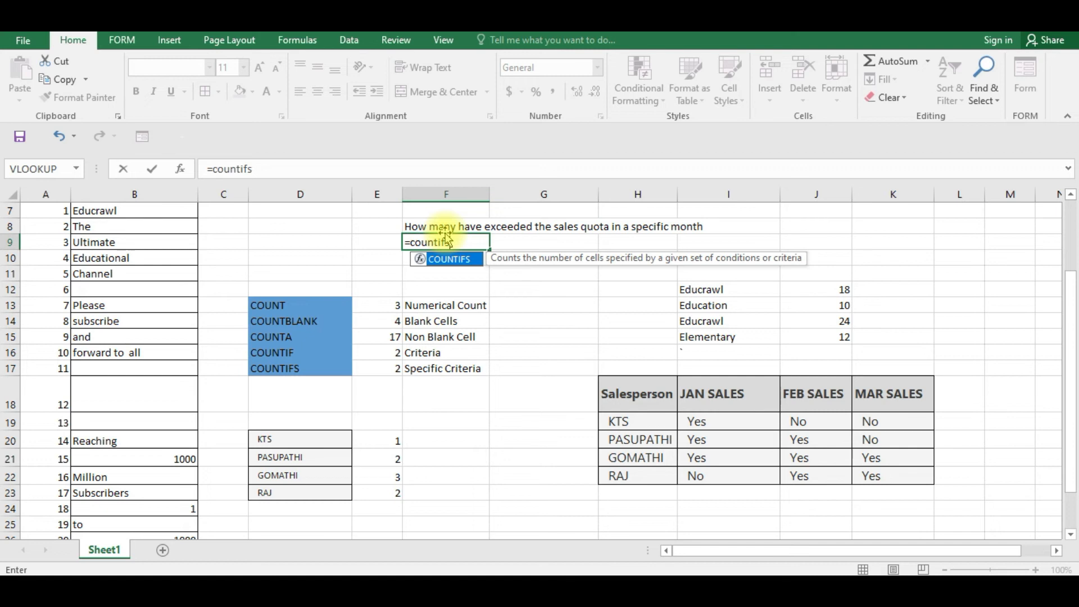
pyautogui.write('(')
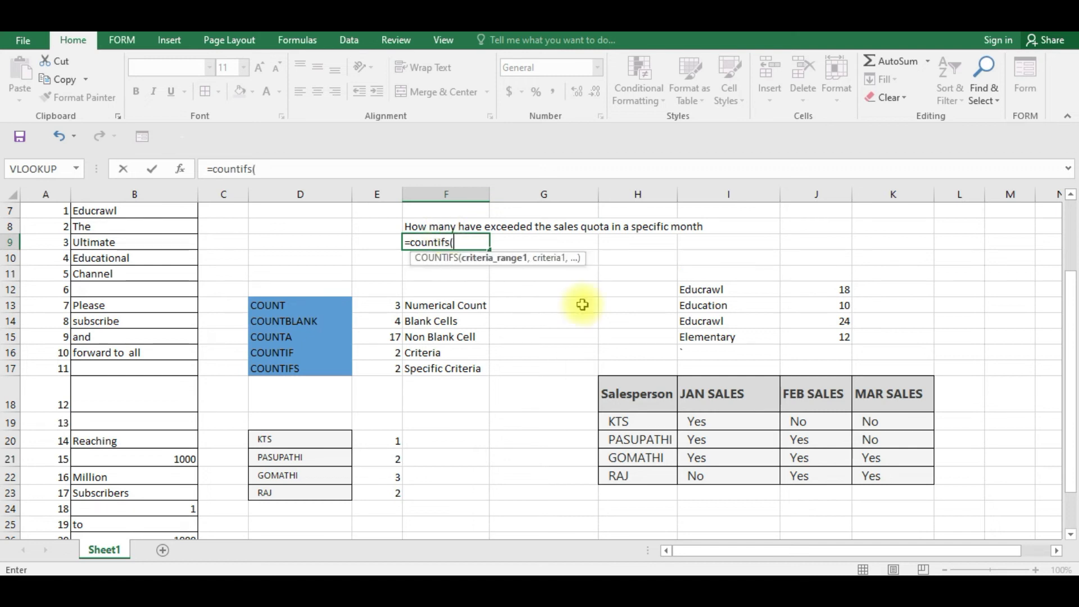
pyautogui.moveTo(715, 423); pyautogui.dragTo(721, 473)
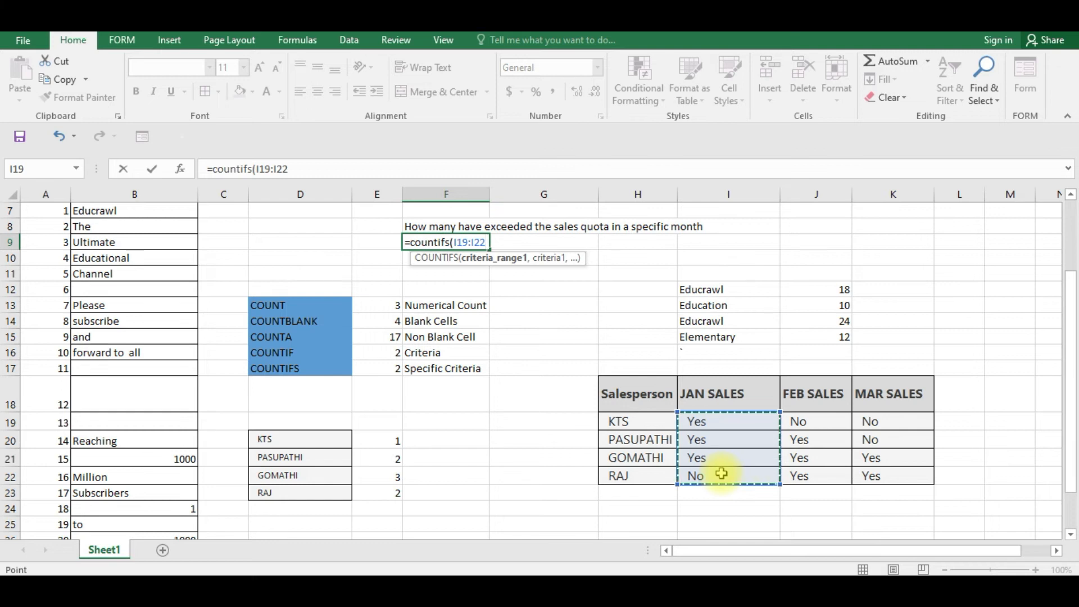
pyautogui.write(',"=')
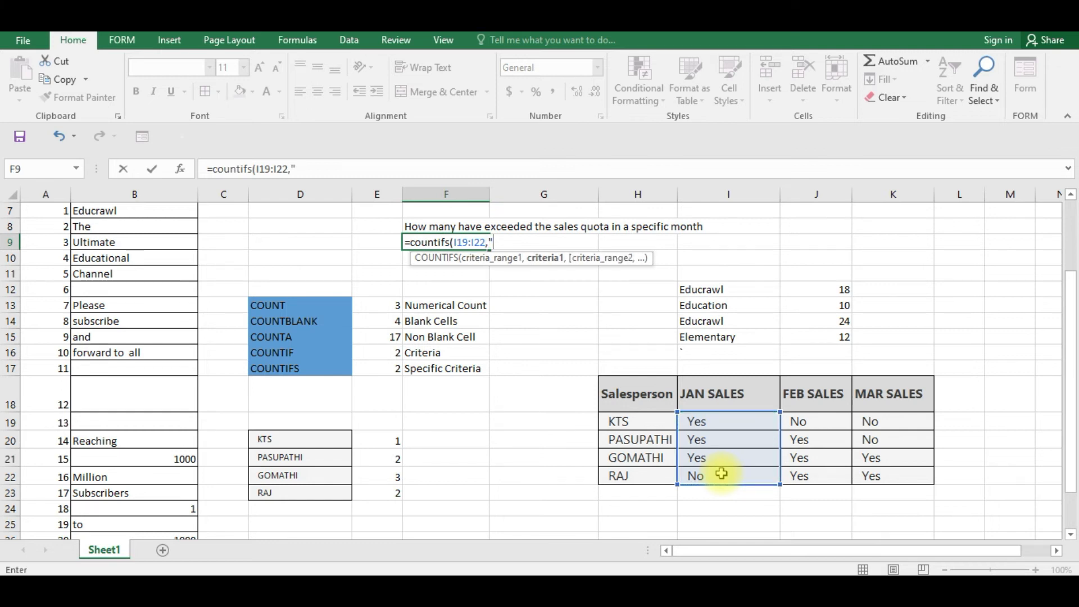
pyautogui.write('yes",')
pyautogui.moveTo(802, 421); pyautogui.dragTo(800, 468)
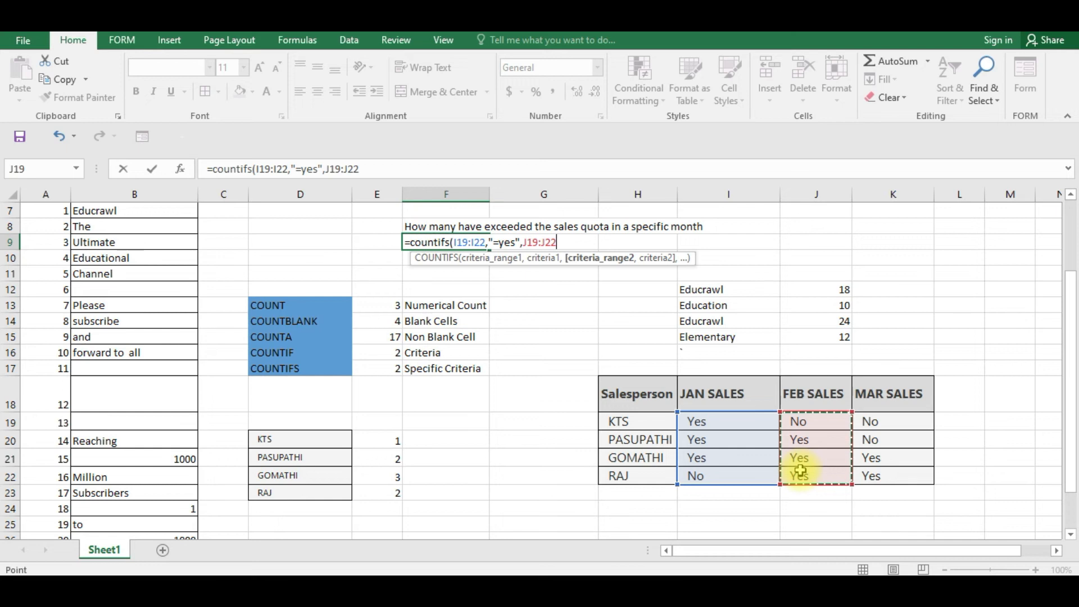
pyautogui.write(',"')
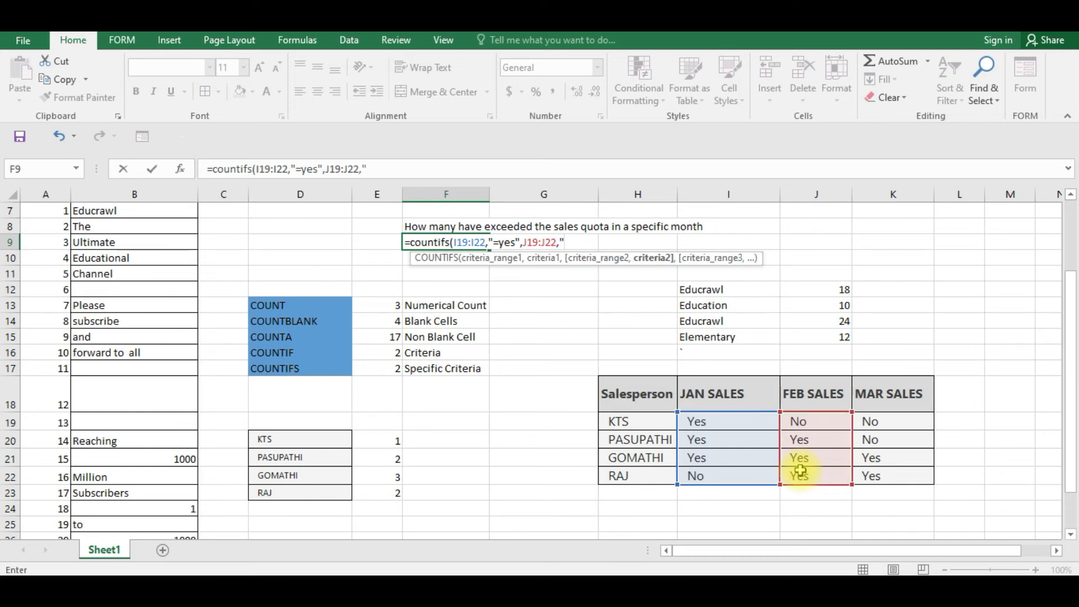
pyautogui.write('yes",')
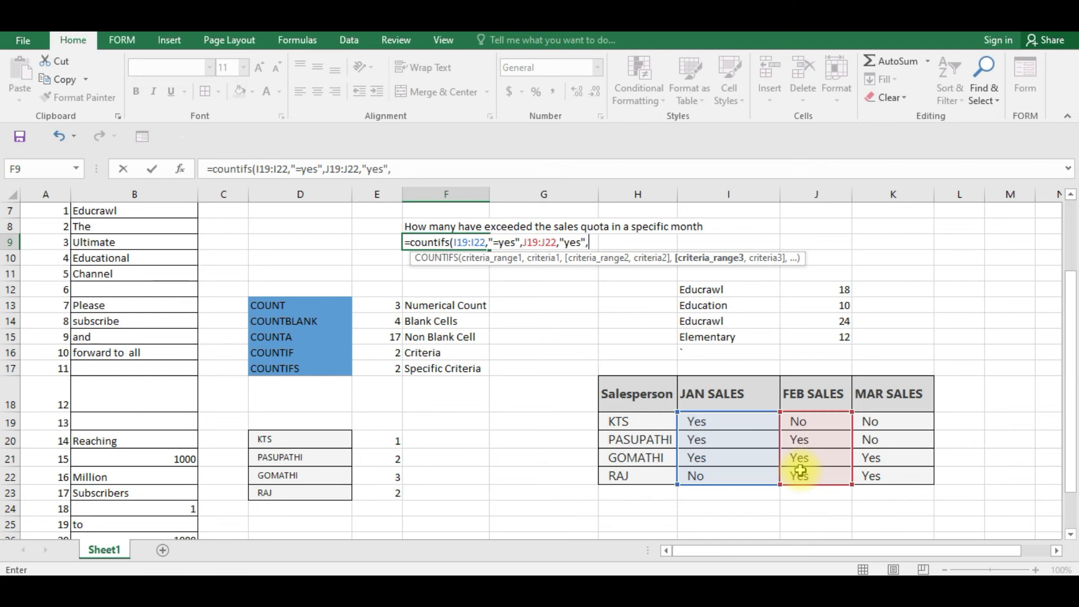
pyautogui.moveTo(872, 421); pyautogui.dragTo(875, 475)
pyautogui.write(',"yes')
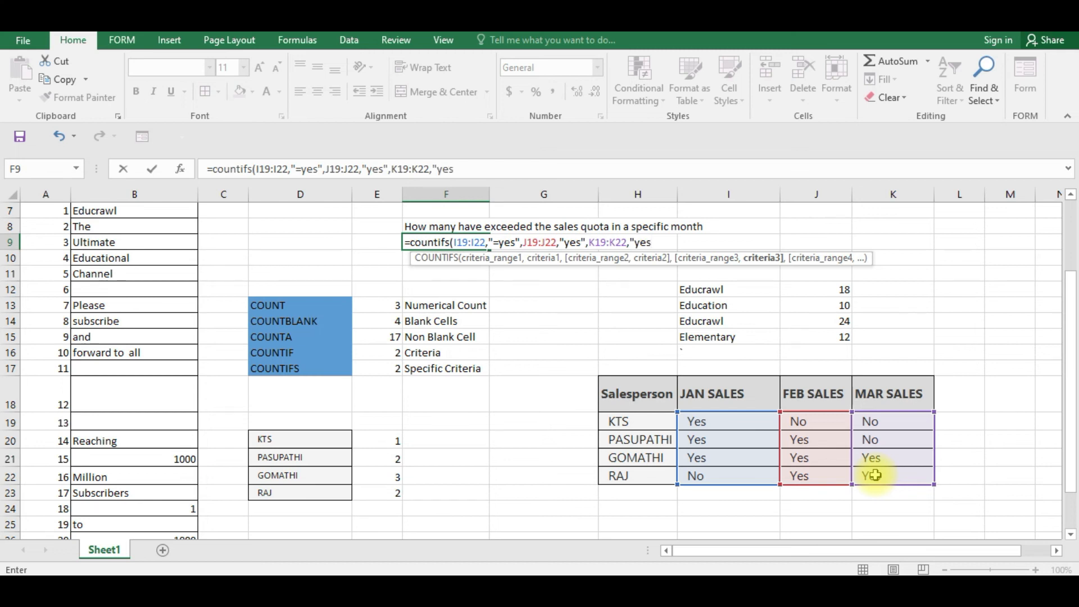
pyautogui.write('")')
pyautogui.press('Return')
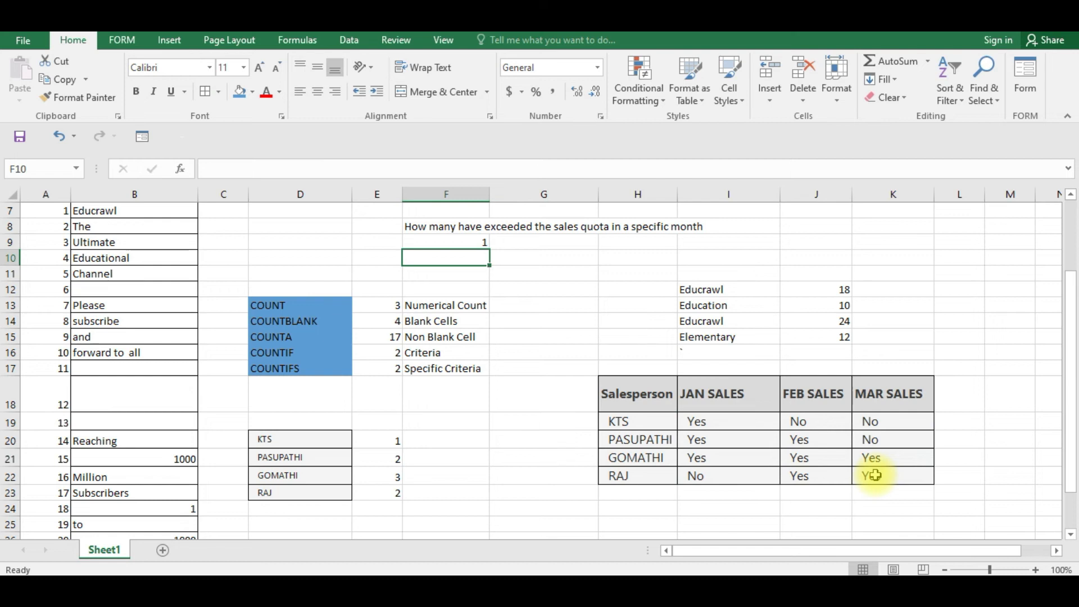
# Review the three-month COUNTIFS formula in F9 and compare it with the entries in I21:K21.
pyautogui.click(468, 241)
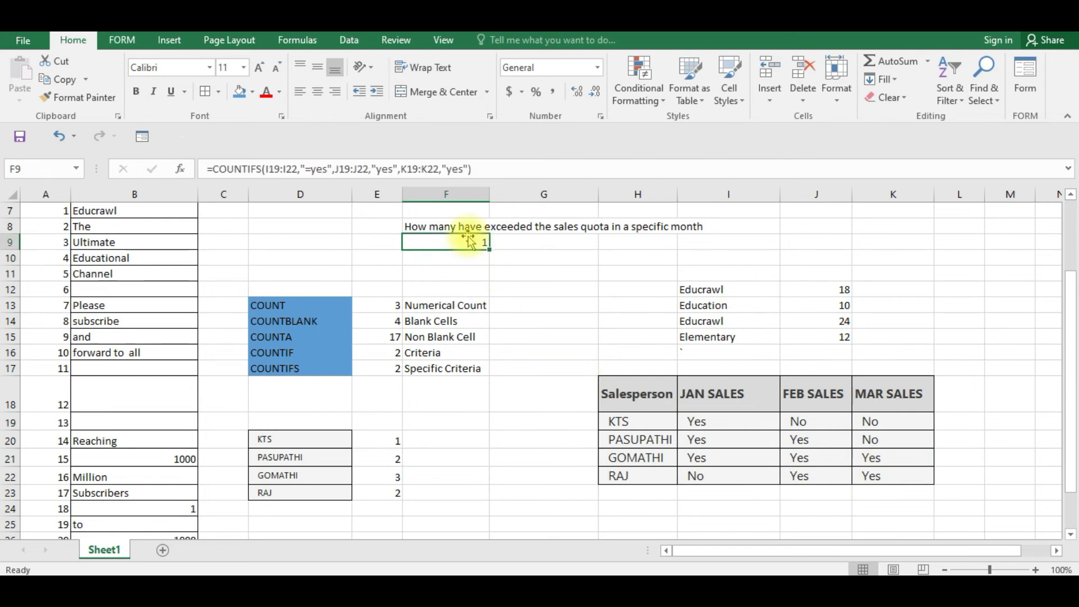
pyautogui.moveTo(697, 456); pyautogui.dragTo(868, 456)
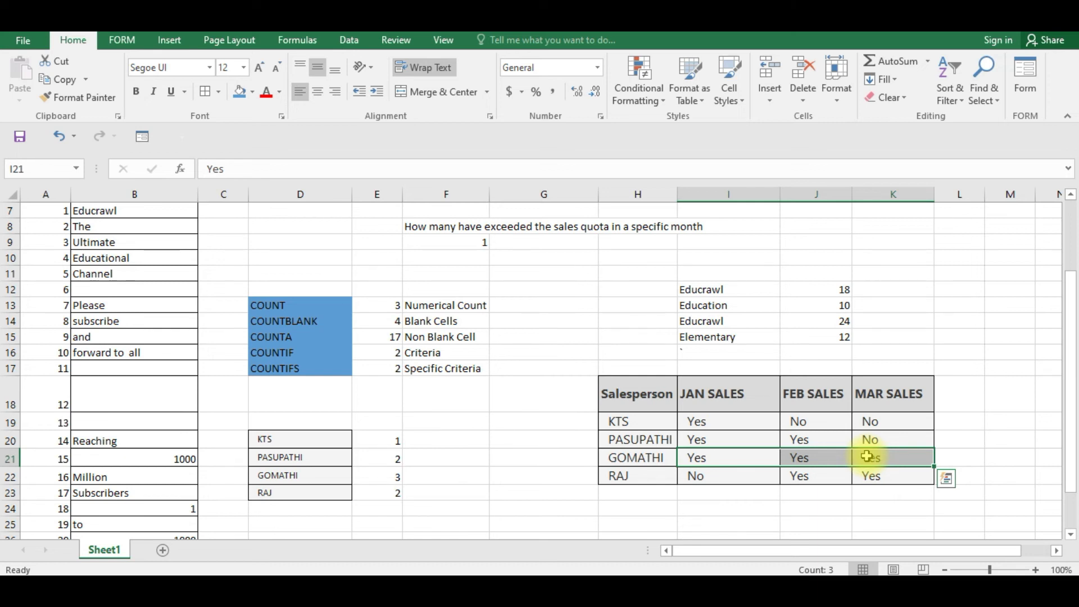
# Remove the March criterion K19:K22,"yes" from the COUNTIFS formula in F9, keeping only the January and February criteria.
pyautogui.click(474, 243)
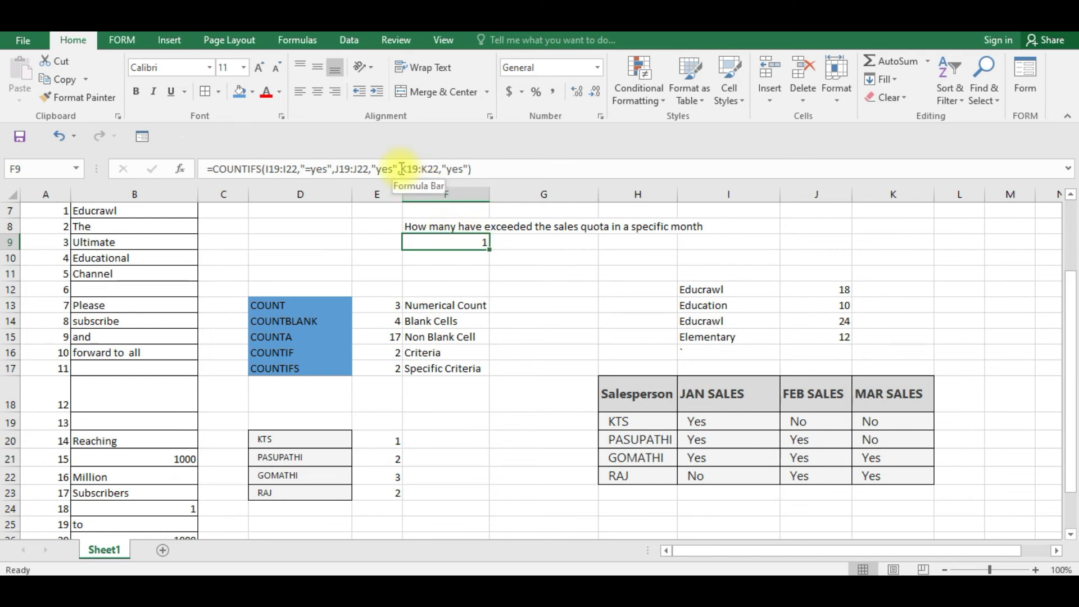
pyautogui.moveTo(399, 169); pyautogui.dragTo(468, 171)
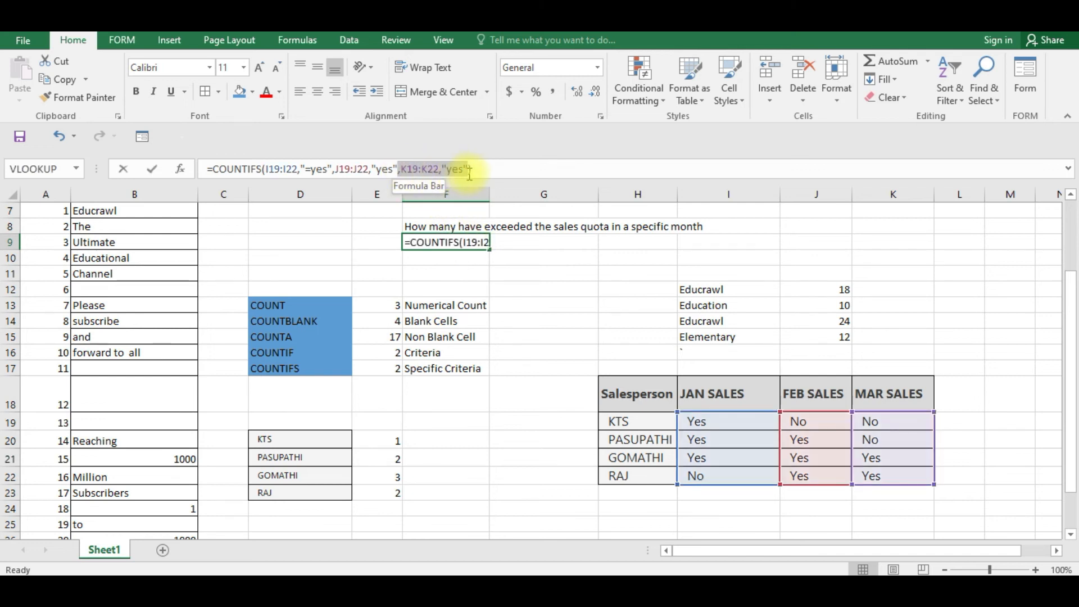
pyautogui.press('BackSpace')
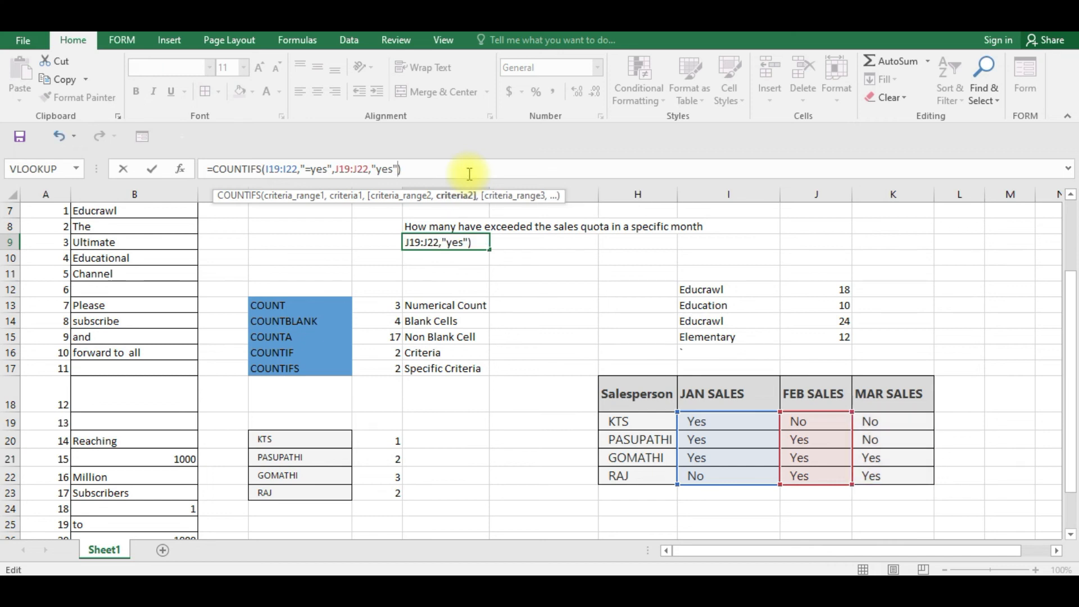
pyautogui.press('Return')
# Check the two-month COUNTIFS formula in F9 against the January and February entries in I20:J21.
pyautogui.click(443, 242)
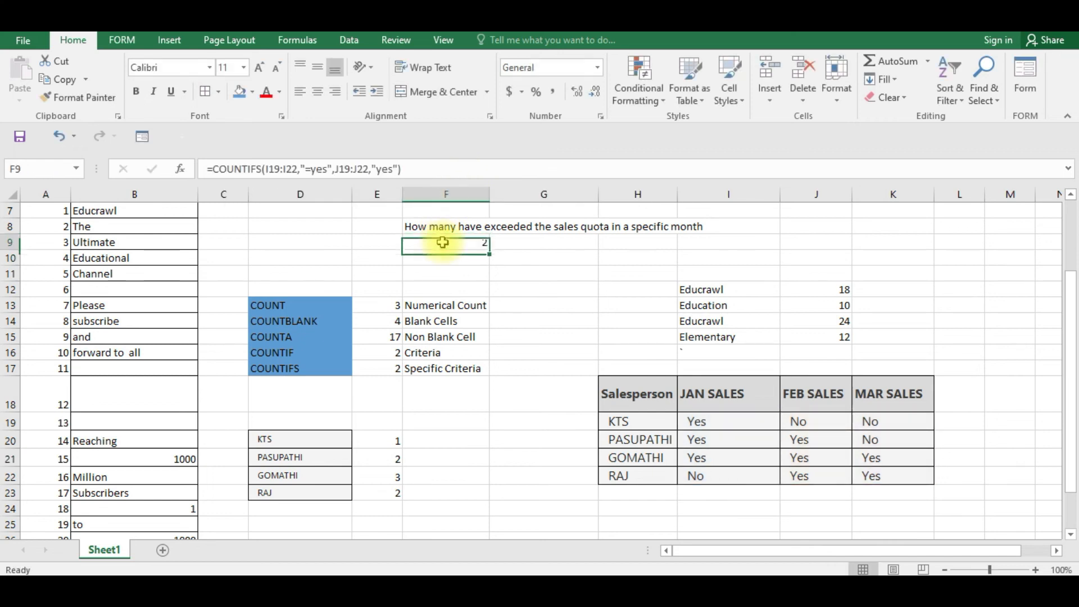
pyautogui.click(722, 426)
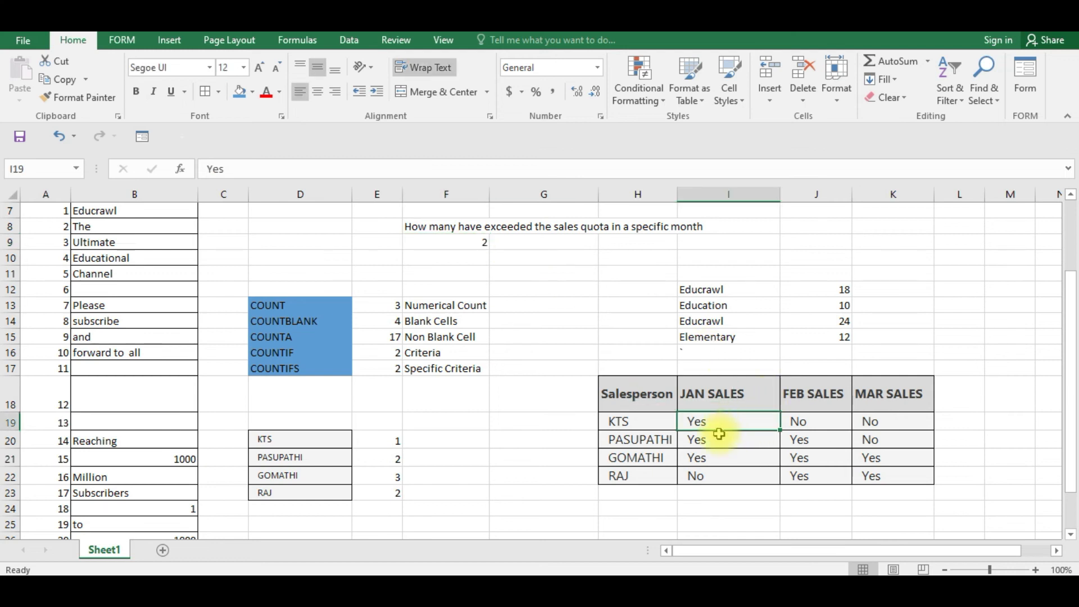
pyautogui.moveTo(697, 441); pyautogui.dragTo(783, 453)
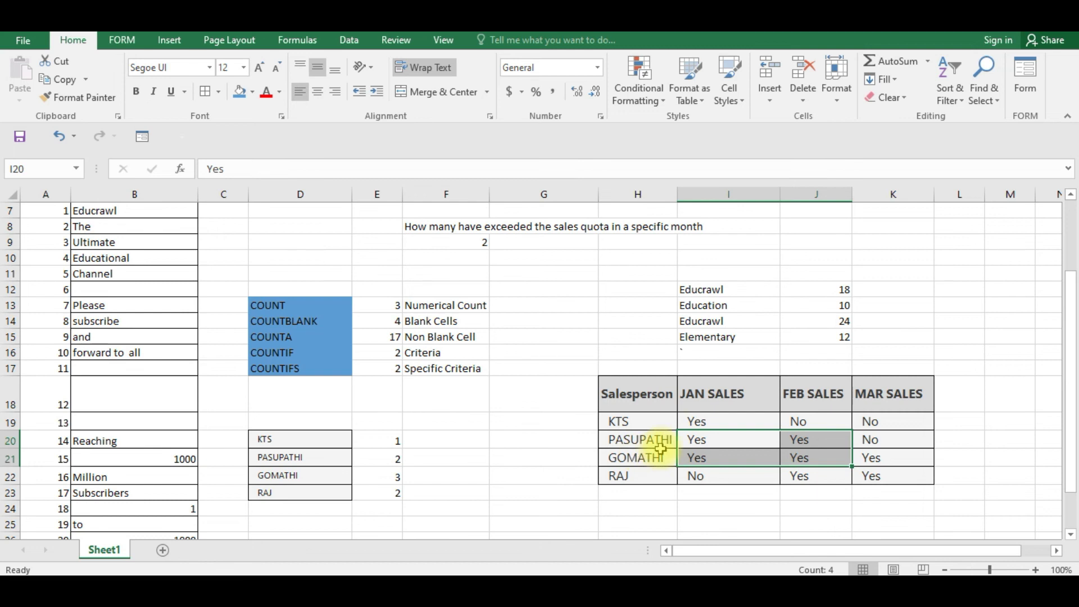